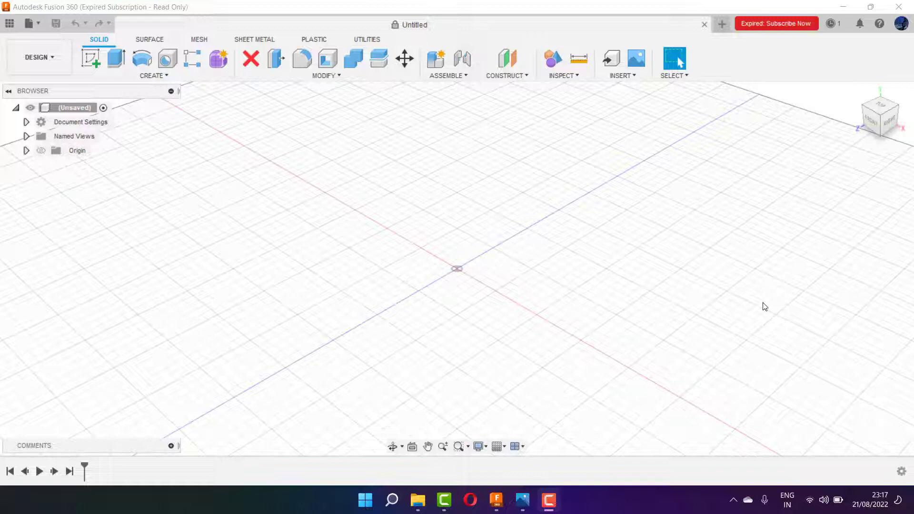
Step: Start a new sketch on the XY origin plane, checking the bracket drawing before and after
{"action": "left_click", "coordinate": [524, 502]}
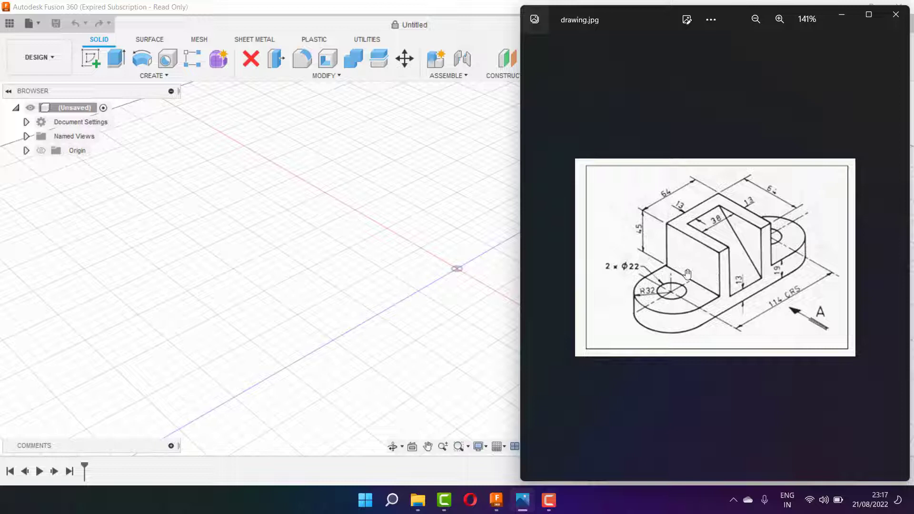
{"action": "left_click", "coordinate": [434, 200]}
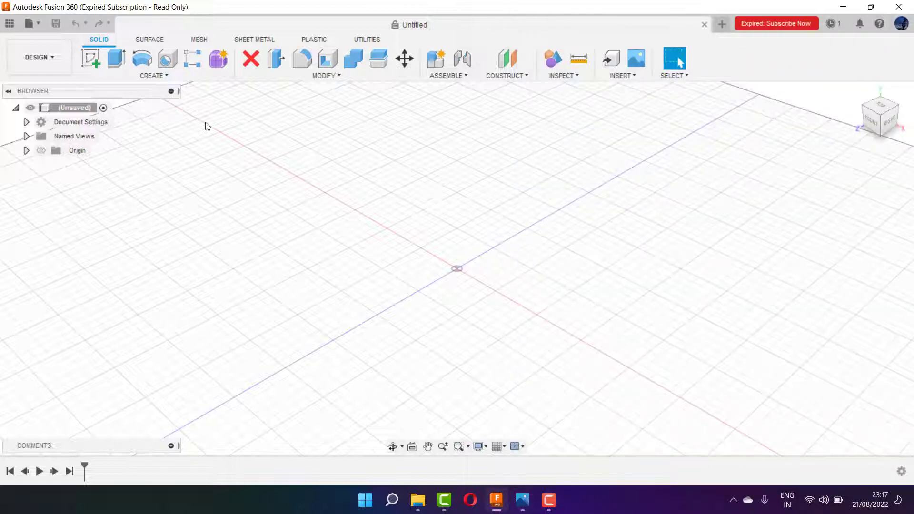
{"action": "left_click", "coordinate": [56, 59]}
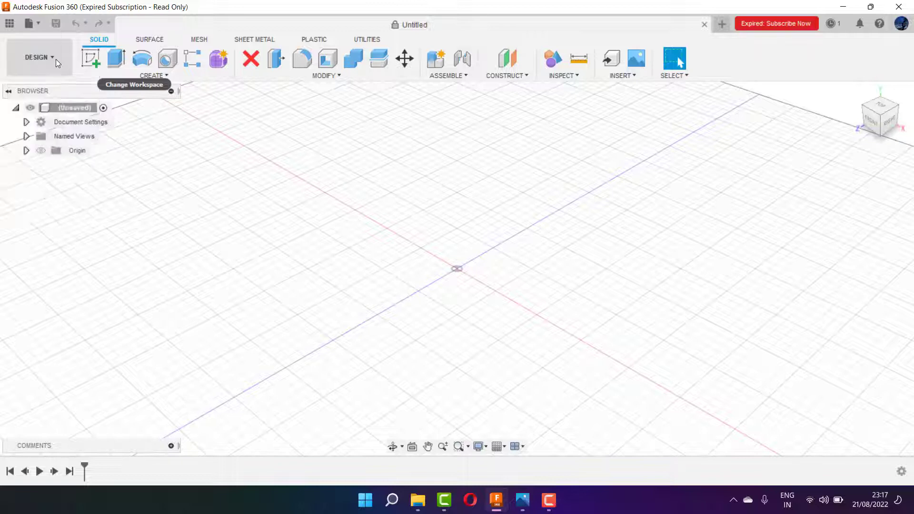
{"action": "left_click", "coordinate": [87, 57]}
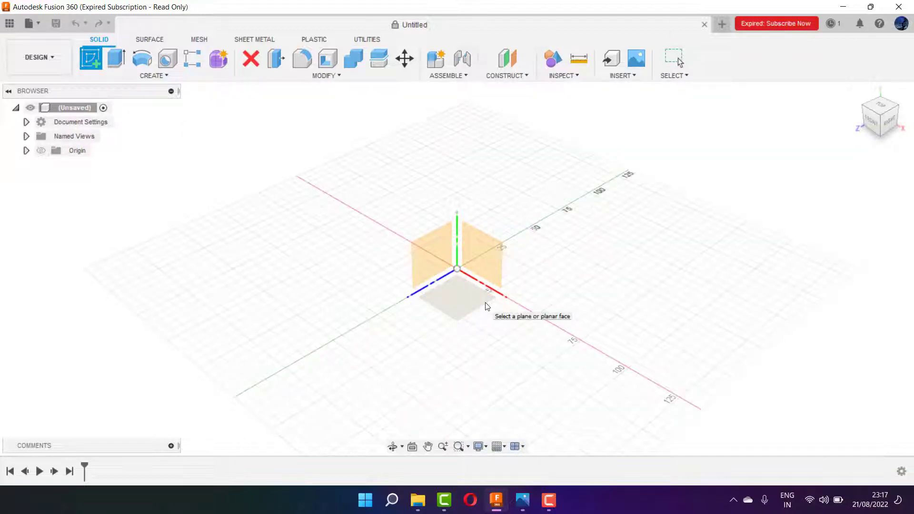
{"action": "left_click", "coordinate": [468, 296]}
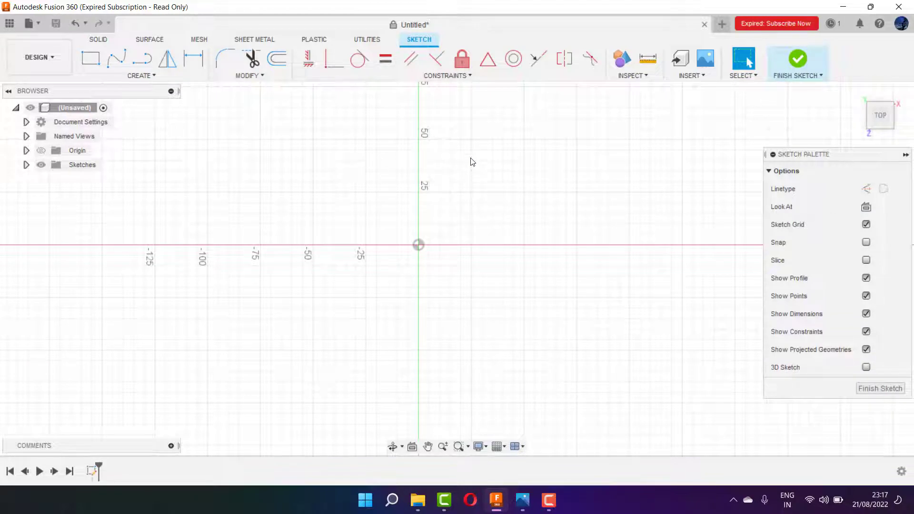
{"action": "left_click", "coordinate": [523, 505]}
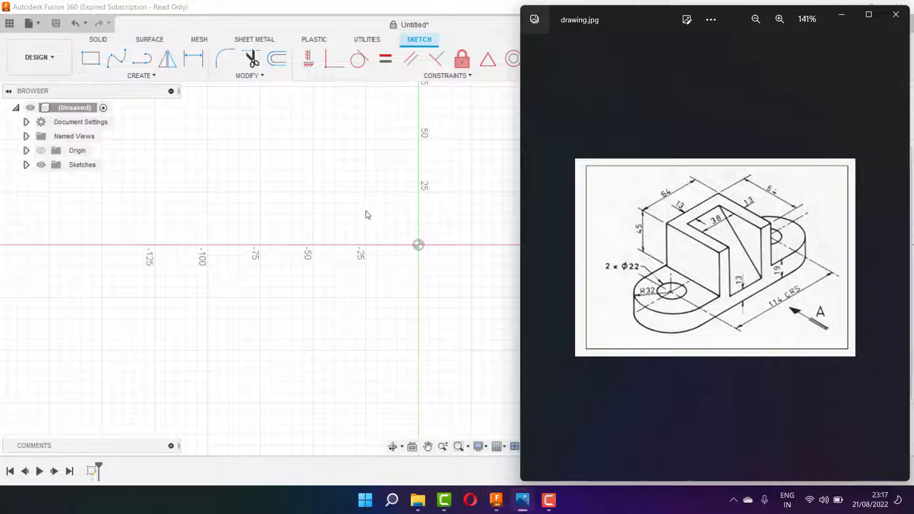
{"action": "left_click", "coordinate": [339, 208]}
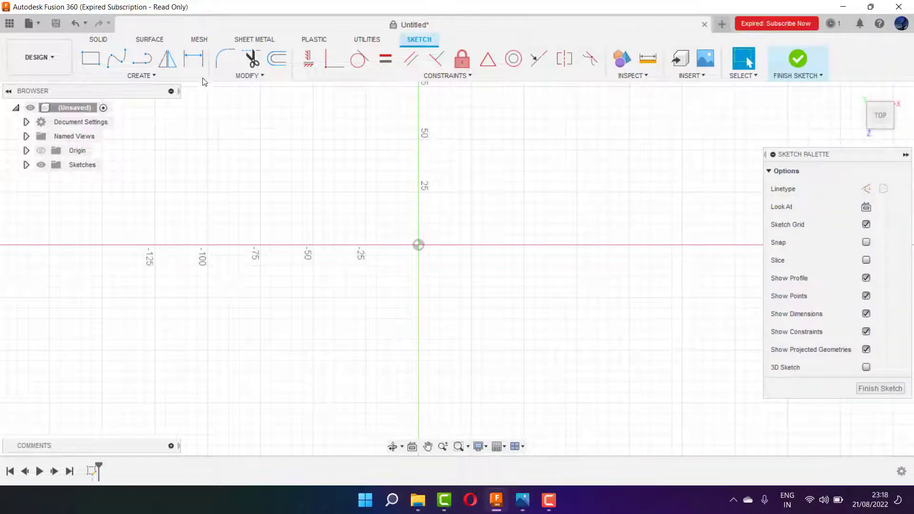
Step: Start a center-to-center slot at the origin, 114 mm between centres at 0°
{"action": "left_click", "coordinate": [155, 78]}
{"action": "mouse_move", "coordinate": [98, 168]}
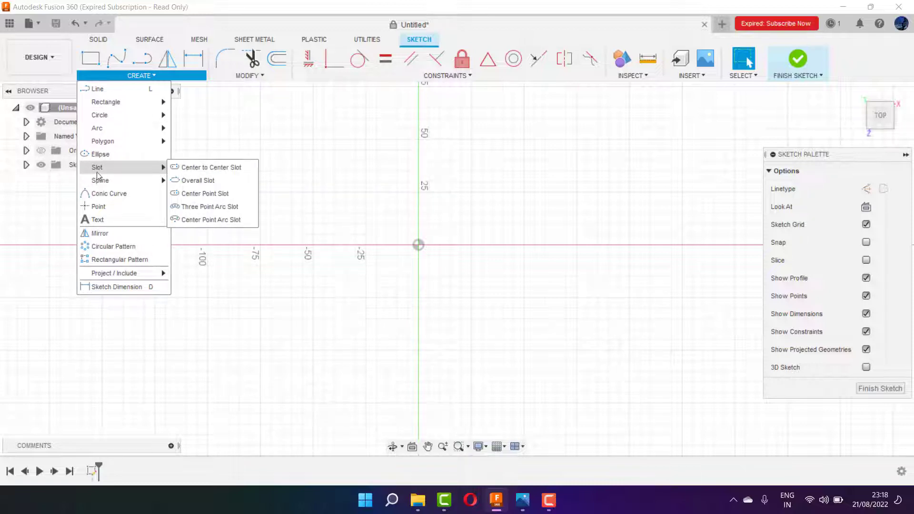
{"action": "left_click", "coordinate": [203, 167]}
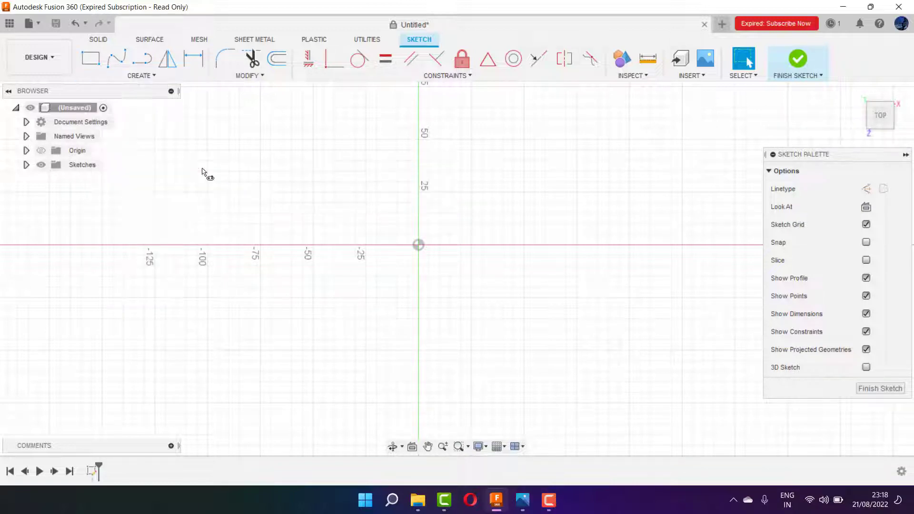
{"action": "left_click", "coordinate": [418, 246]}
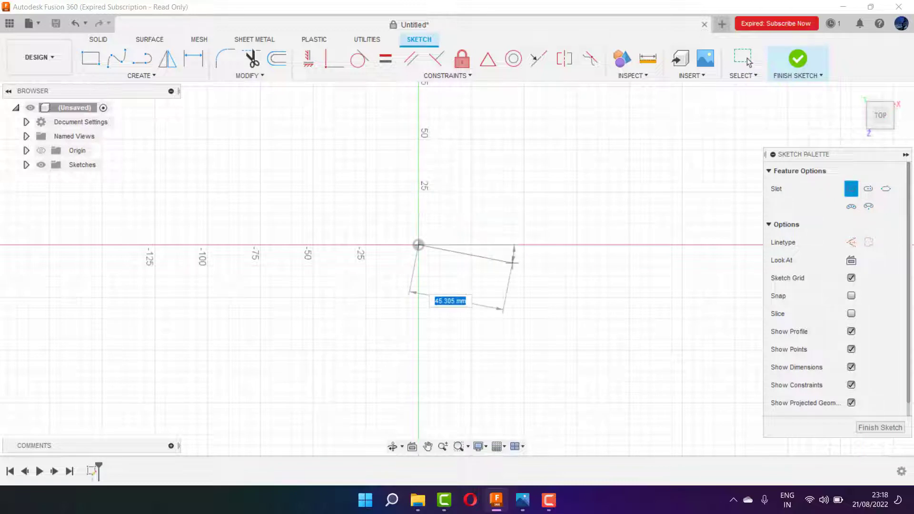
{"action": "left_click", "coordinate": [522, 506]}
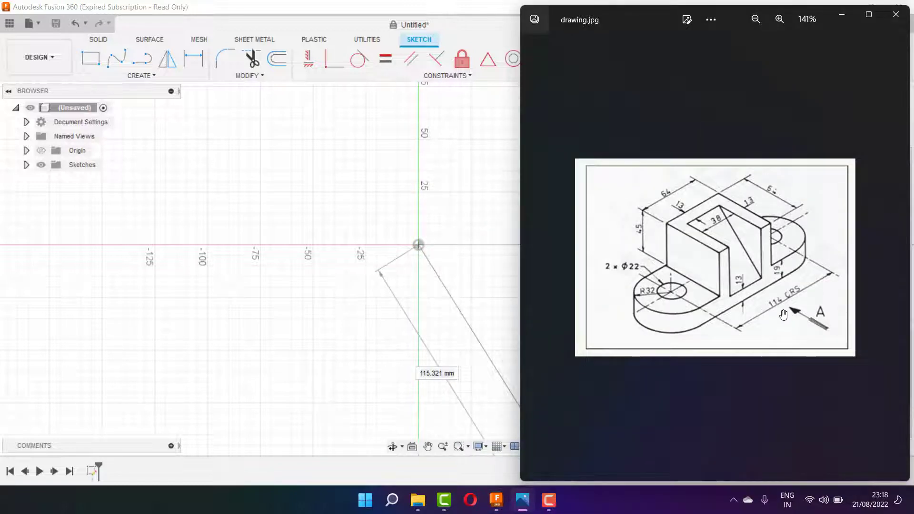
{"action": "left_click", "coordinate": [842, 14]}
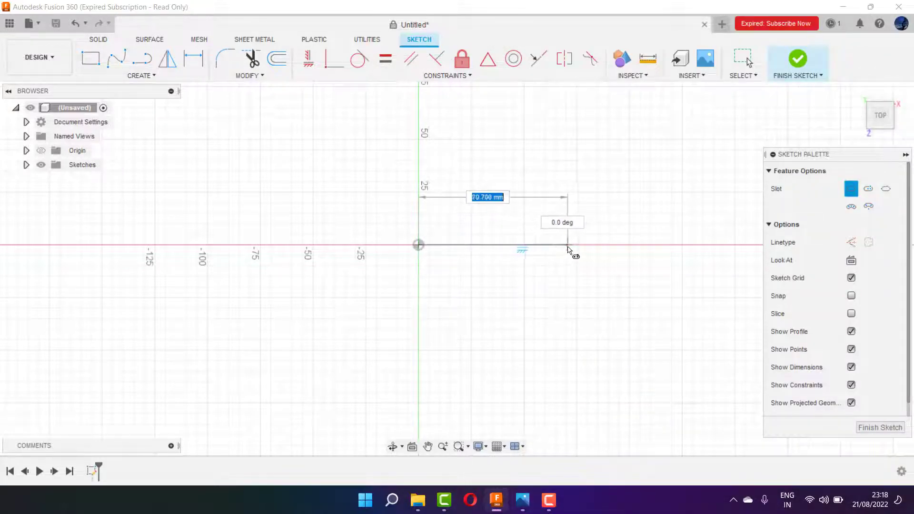
{"action": "type", "text": "114"}
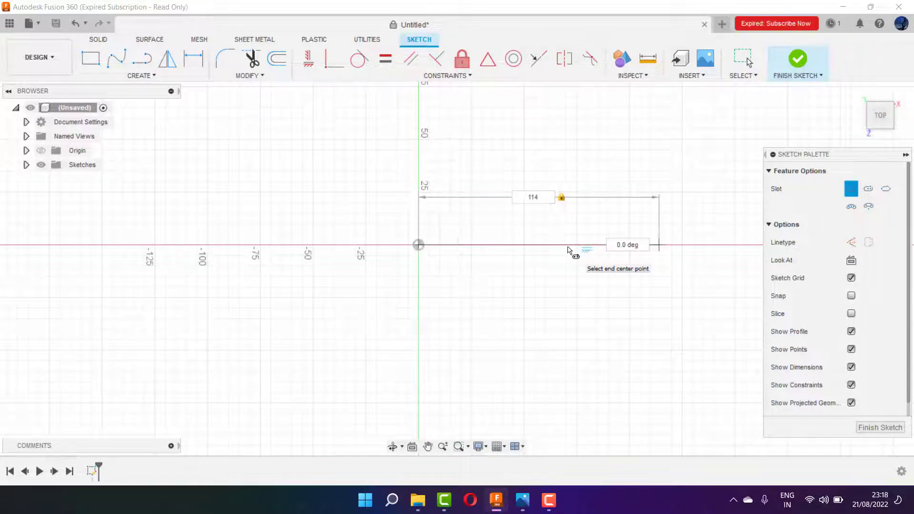
{"action": "key", "text": "Tab"}
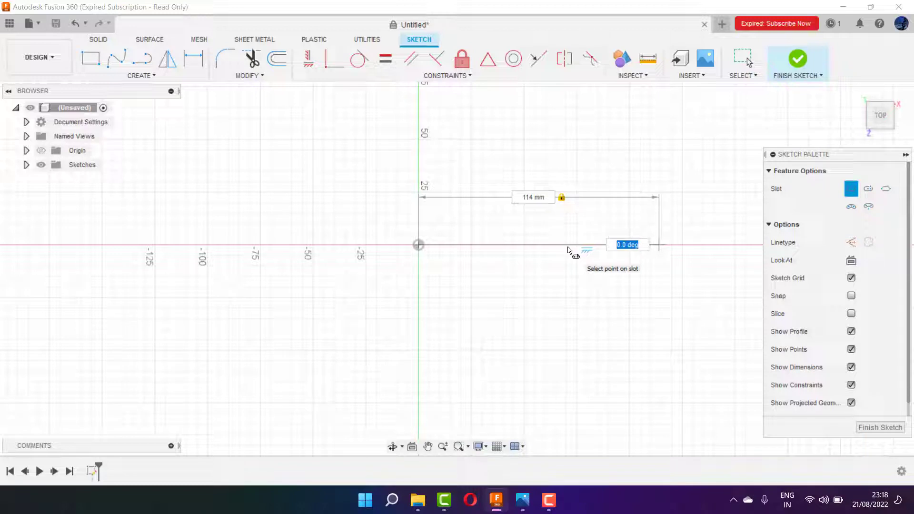
{"action": "key", "text": "Return"}
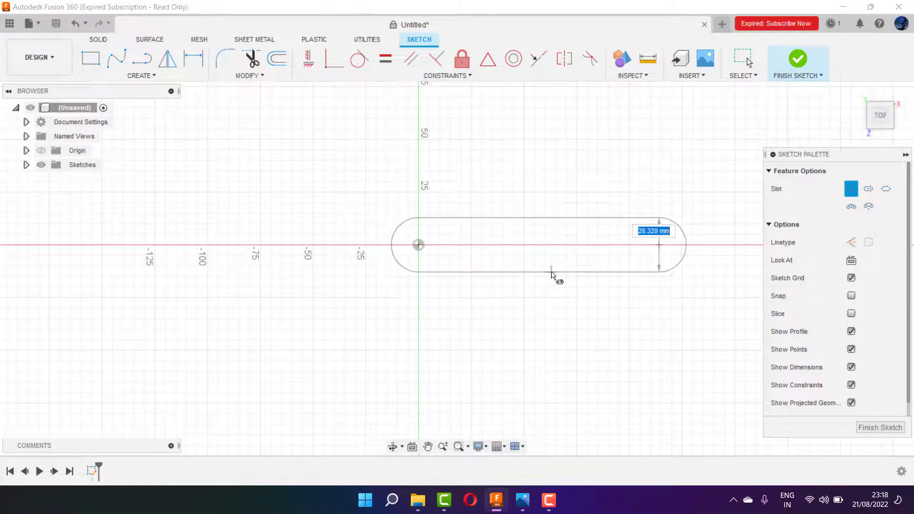
Step: Set the slot width to 32 mm after checking it on the drawing
{"action": "left_click", "coordinate": [522, 500]}
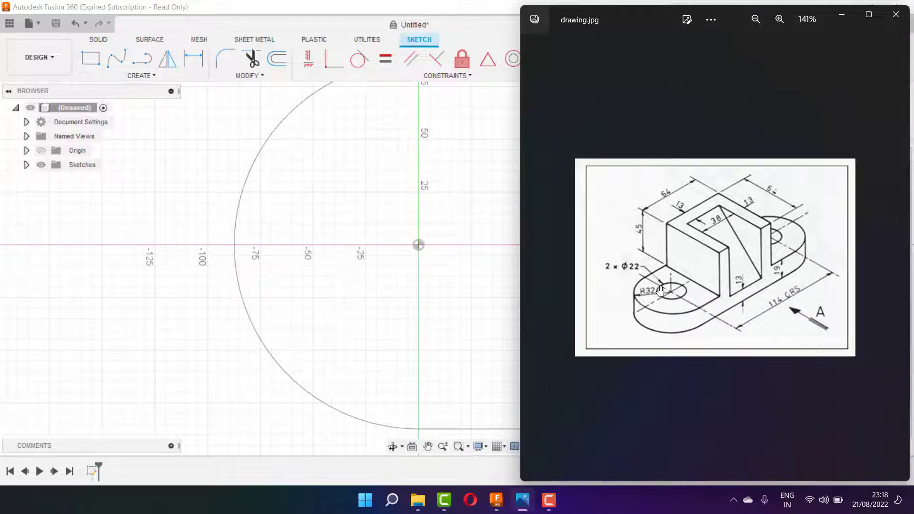
{"action": "left_click", "coordinate": [842, 14]}
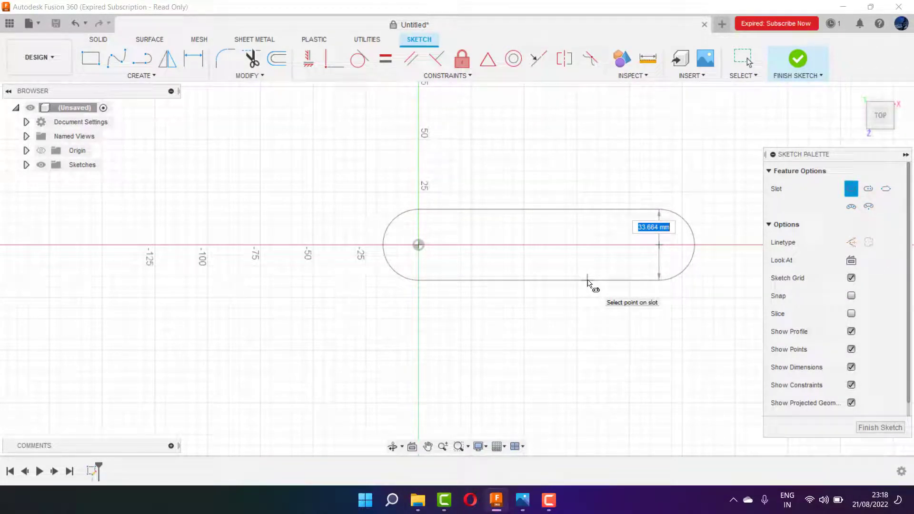
{"action": "type", "text": "32"}
{"action": "key", "text": "Return"}
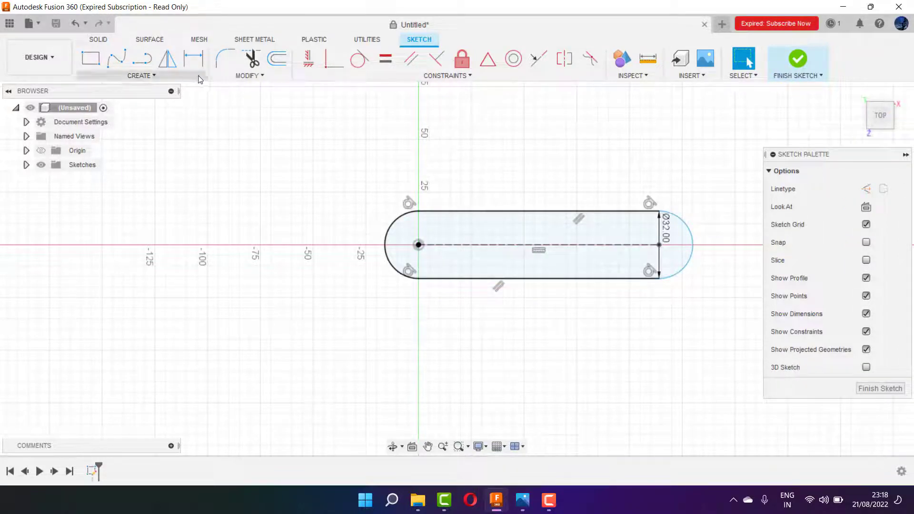
Step: Add a driven R16.00 radius dimension to the slot's left arc
{"action": "left_click", "coordinate": [193, 58]}
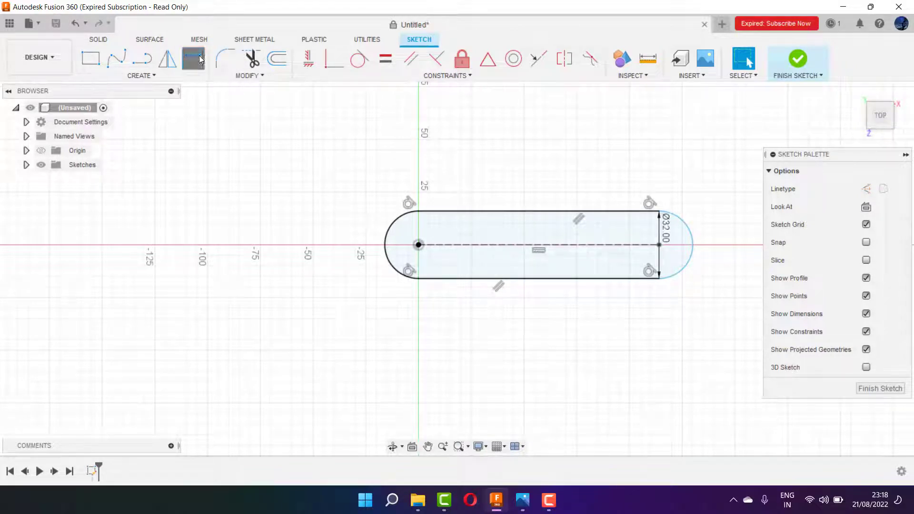
{"action": "left_click", "coordinate": [389, 235]}
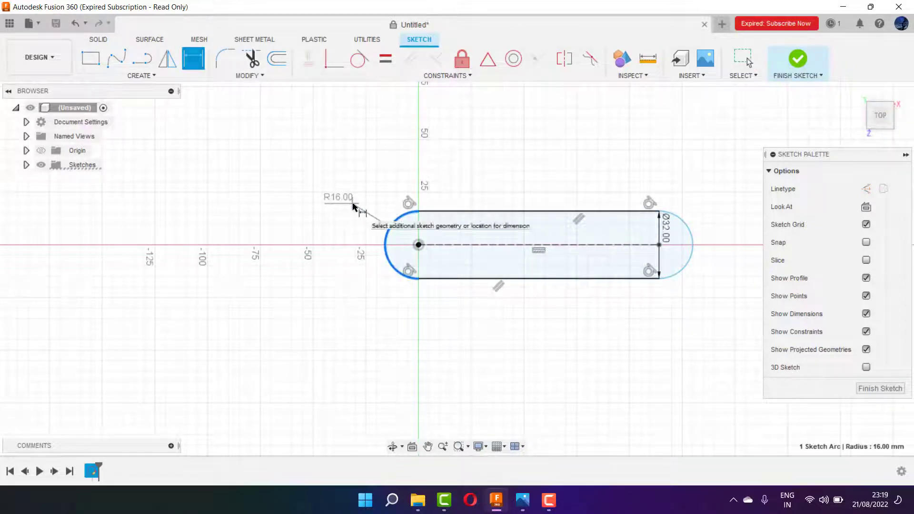
{"action": "left_click", "coordinate": [353, 205]}
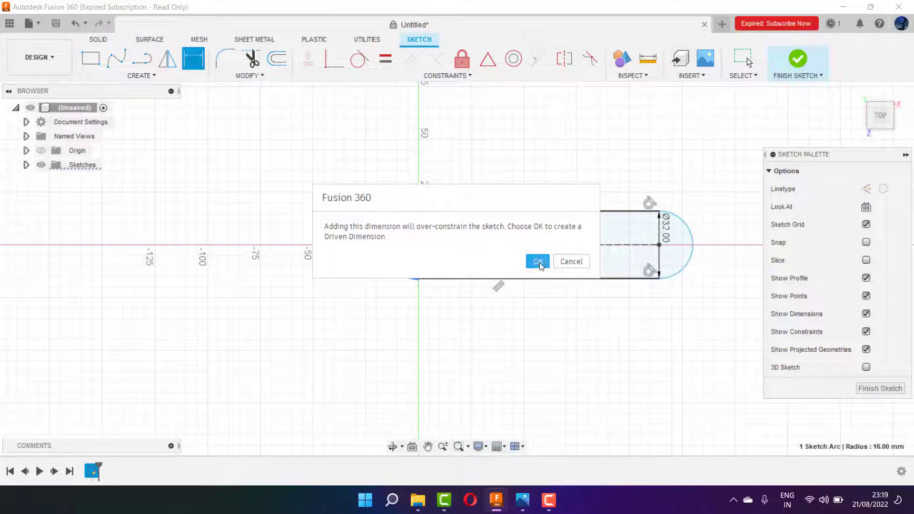
{"action": "left_click", "coordinate": [535, 261]}
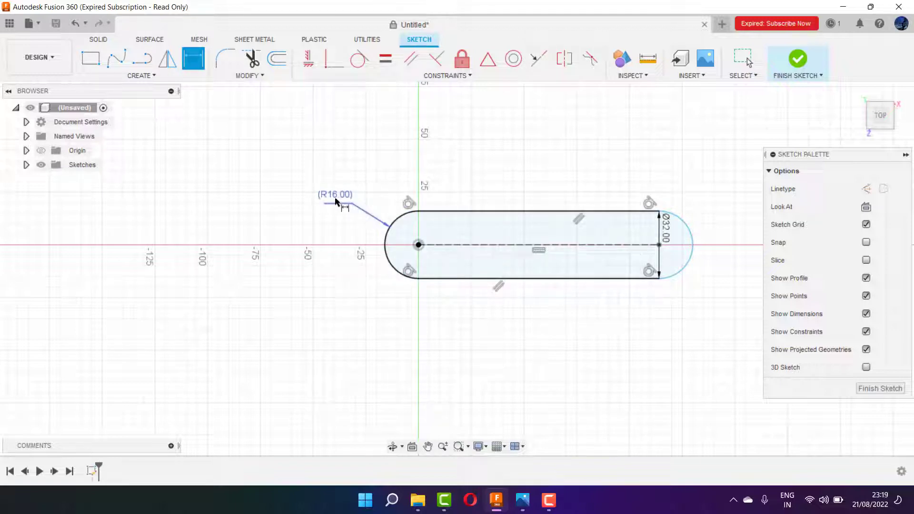
Step: Reopen drawing.jpg and move it over the left side of the screen
{"action": "left_click", "coordinate": [522, 500]}
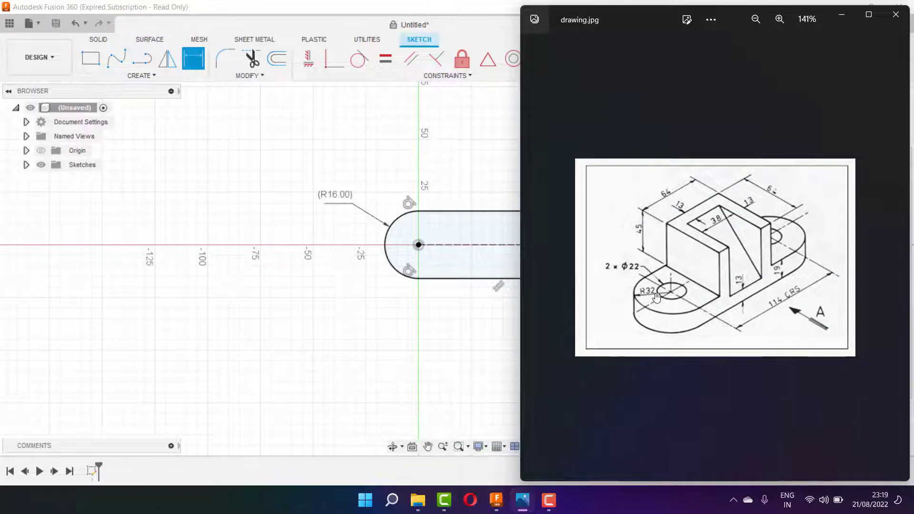
{"action": "left_click", "coordinate": [841, 15]}
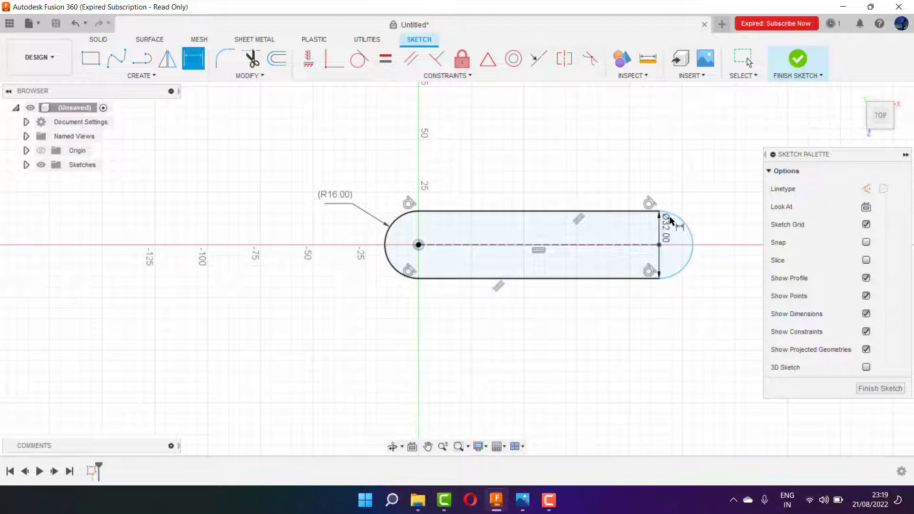
{"action": "left_click", "coordinate": [523, 500]}
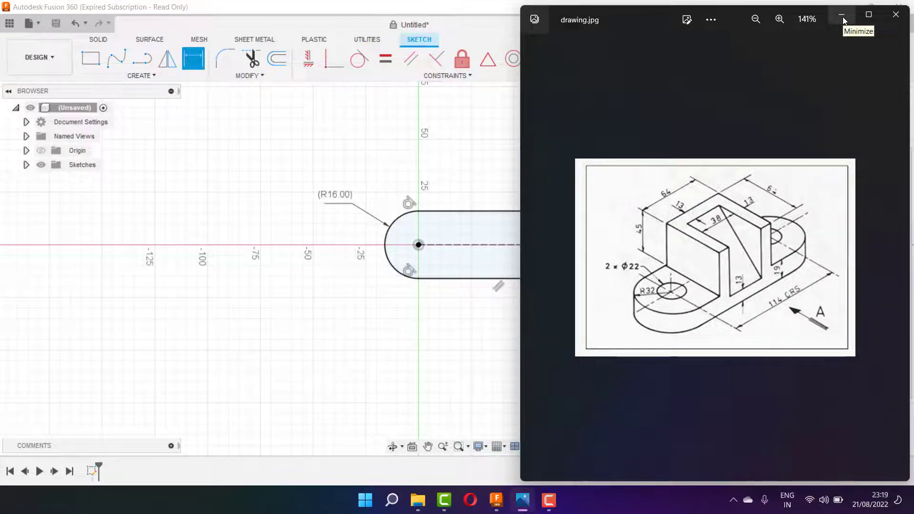
{"action": "left_click_drag", "start_coordinate": [655, 25], "coordinate": [257, 23]}
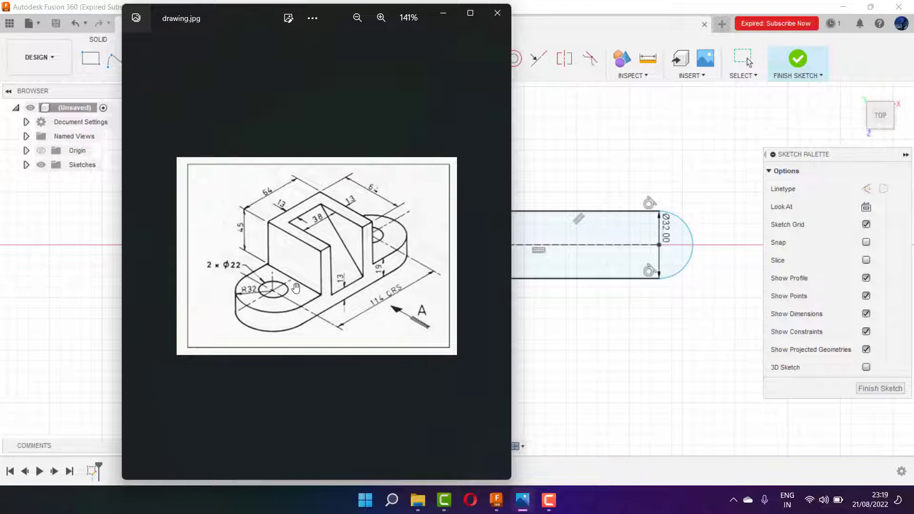
Step: Launch Windows Calculator from the Start search
{"action": "left_click", "coordinate": [392, 500]}
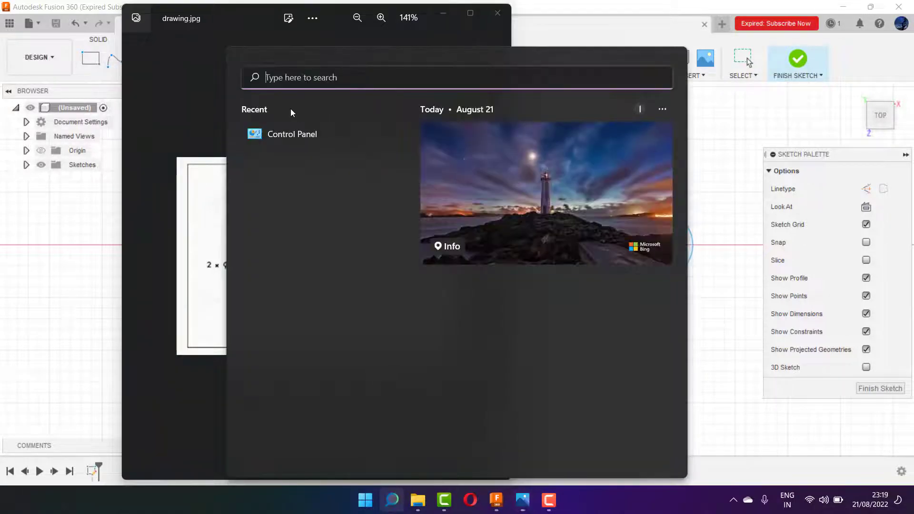
{"action": "left_click", "coordinate": [282, 134]}
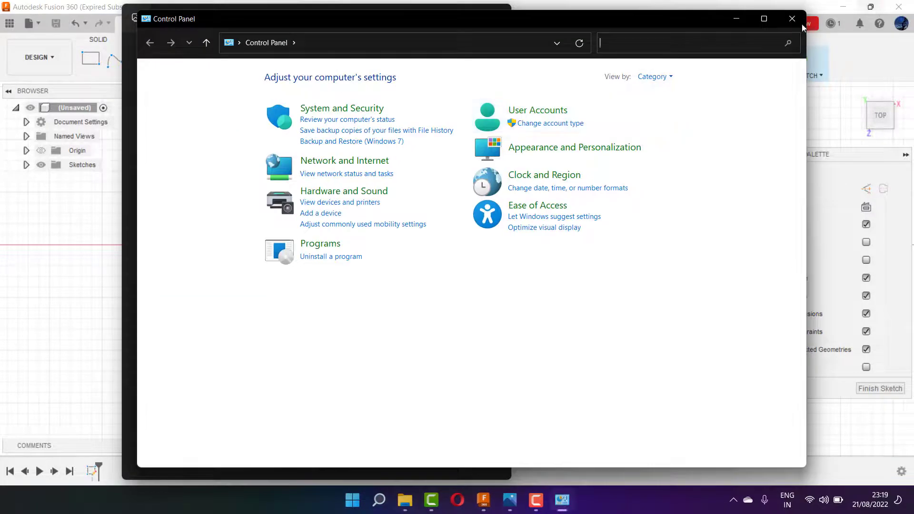
{"action": "left_click", "coordinate": [792, 19]}
{"action": "left_click", "coordinate": [392, 500]}
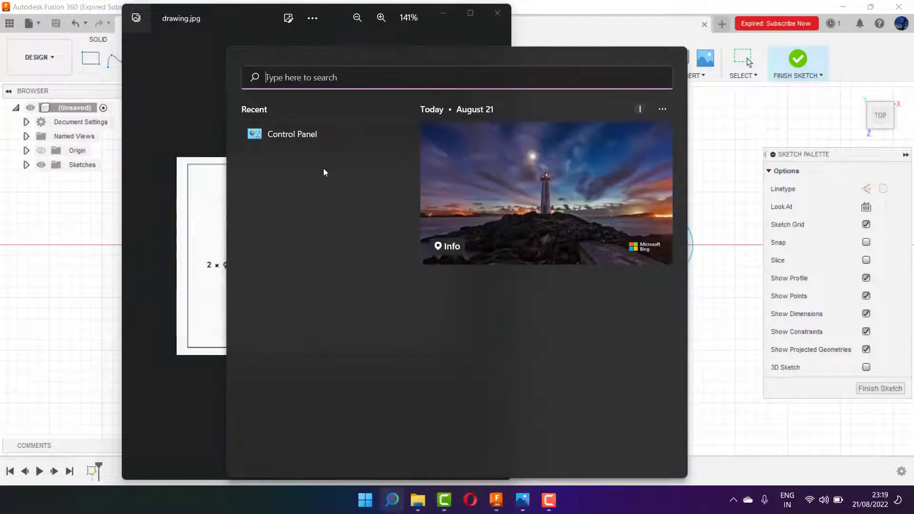
{"action": "left_click", "coordinate": [320, 134]}
{"action": "type", "text": "control Panel"}
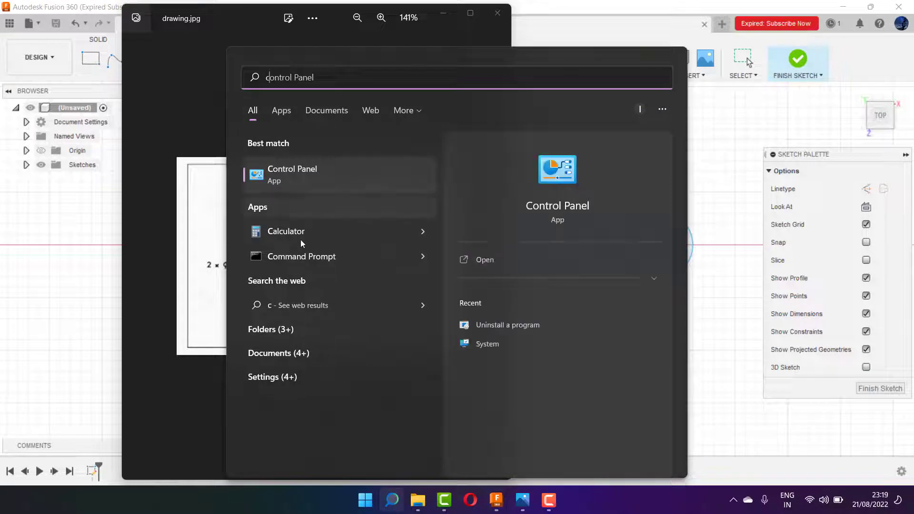
{"action": "left_click", "coordinate": [296, 239]}
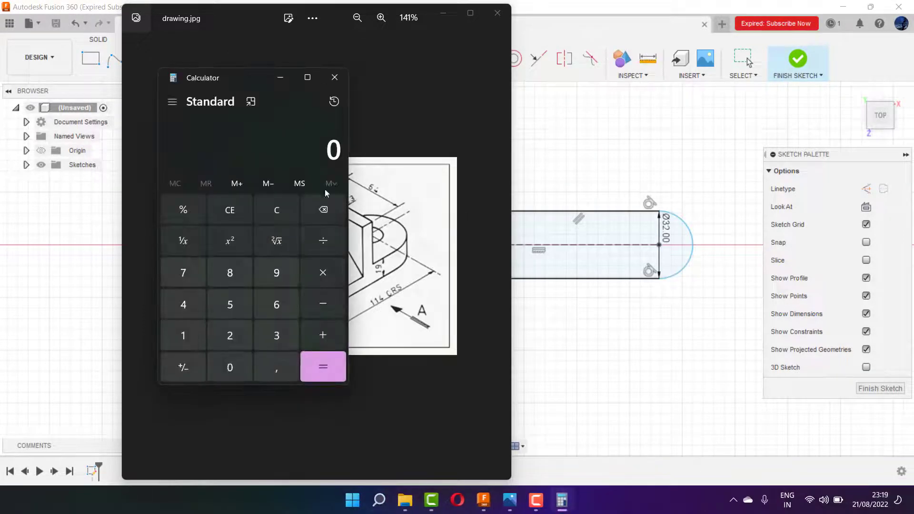
Step: Compute 32 + 32 = 64, then minimize Calculator and the drawing
{"action": "left_click", "coordinate": [271, 338]}
{"action": "left_click", "coordinate": [228, 333]}
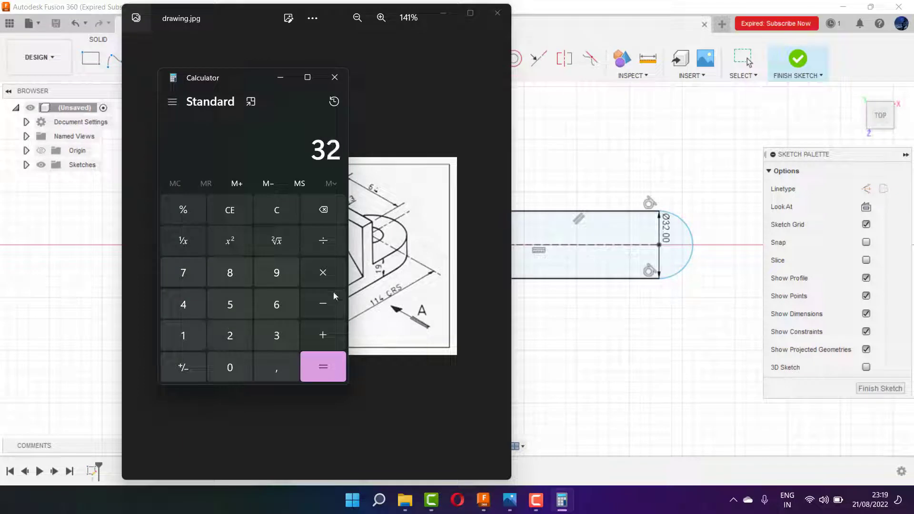
{"action": "left_click", "coordinate": [325, 337]}
{"action": "left_click", "coordinate": [276, 346]}
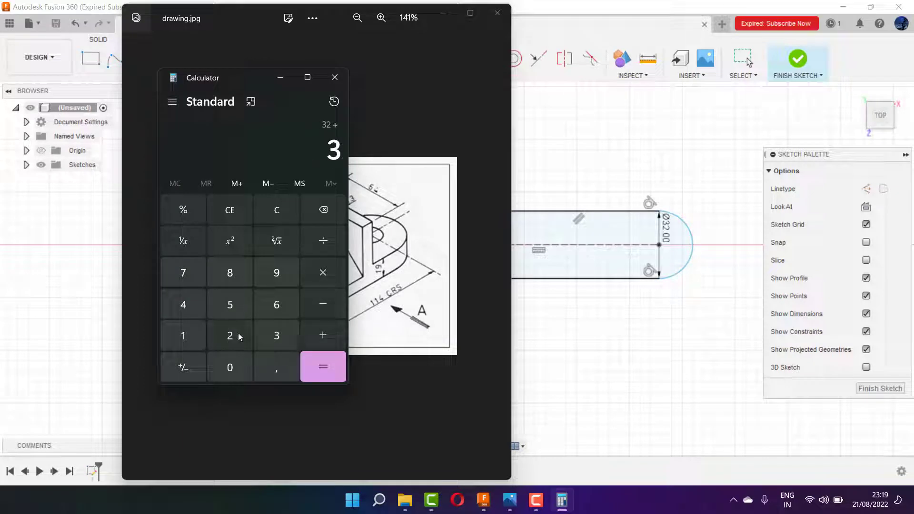
{"action": "left_click", "coordinate": [321, 213]}
{"action": "left_click", "coordinate": [271, 339]}
{"action": "left_click", "coordinate": [231, 342]}
{"action": "left_click", "coordinate": [323, 367]}
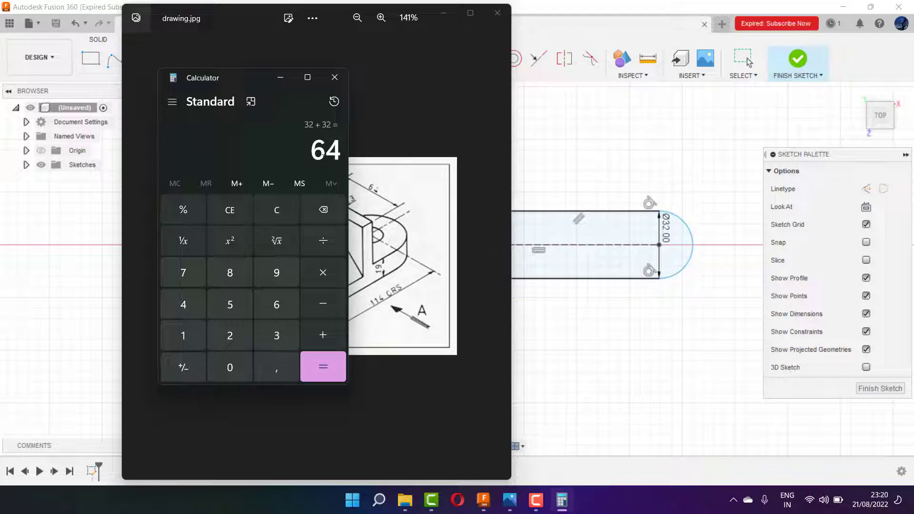
{"action": "left_click", "coordinate": [280, 79]}
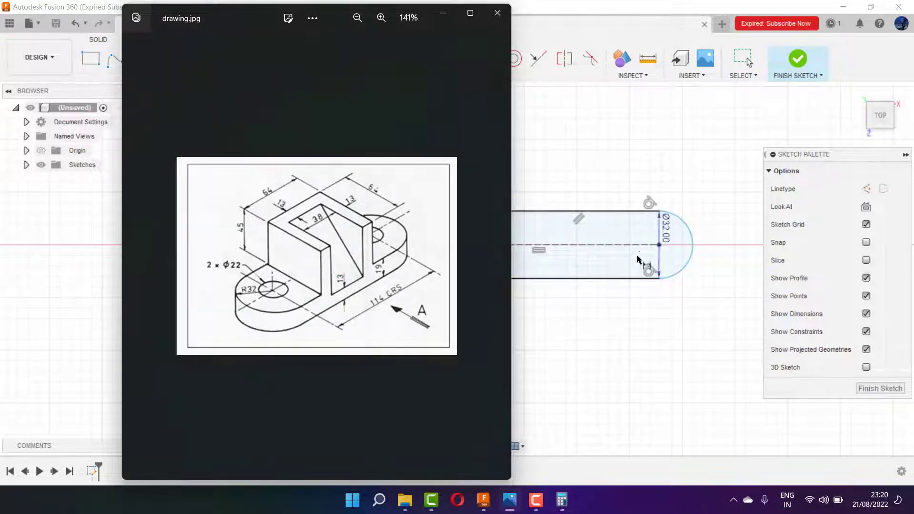
{"action": "left_click", "coordinate": [447, 15]}
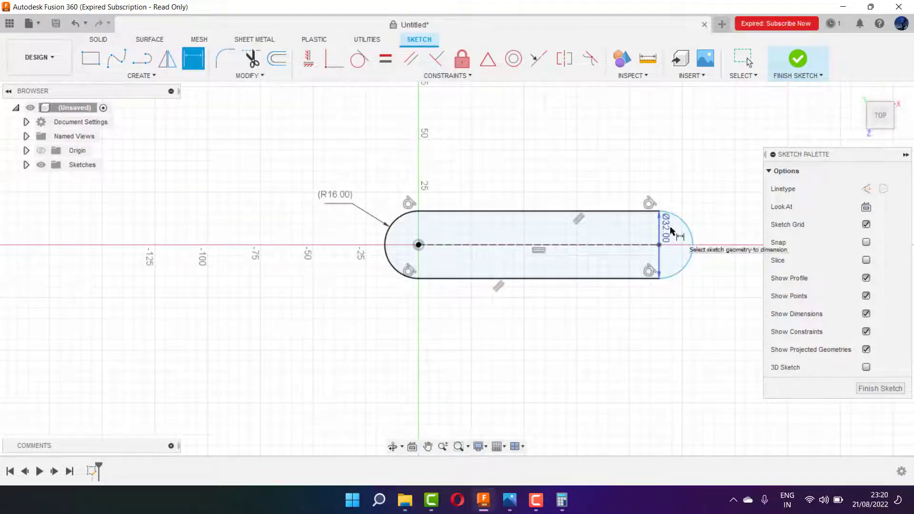
Step: Change the slot width dimension from 32 to 64 mm
{"action": "double_click", "coordinate": [672, 231]}
{"action": "type", "text": "64"}
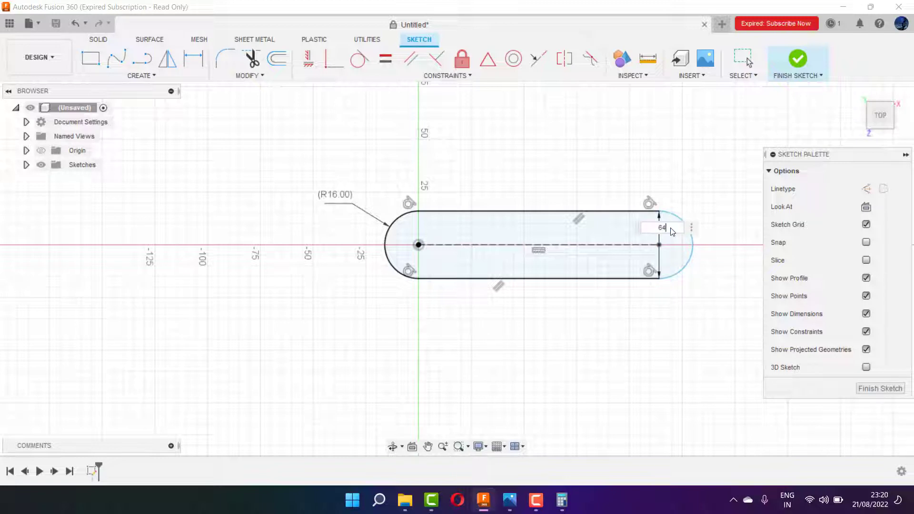
{"action": "key", "text": "Return"}
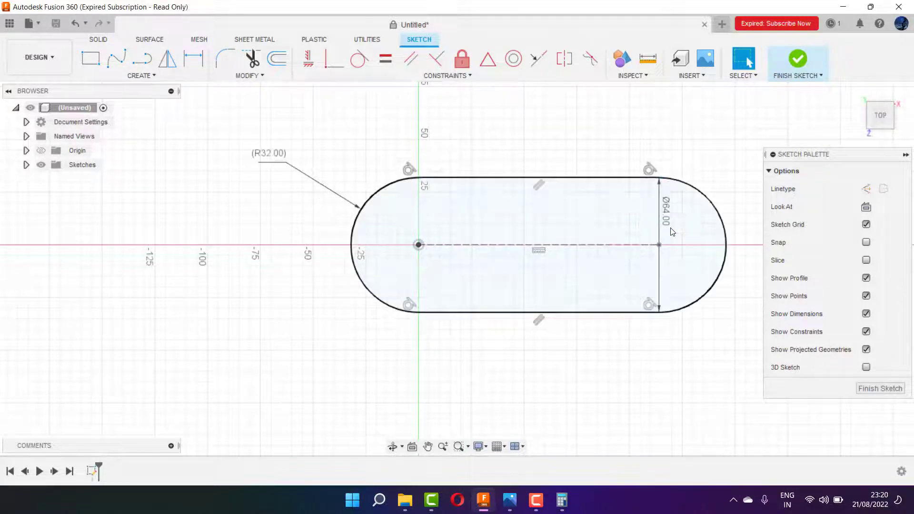
{"action": "left_click", "coordinate": [725, 239]}
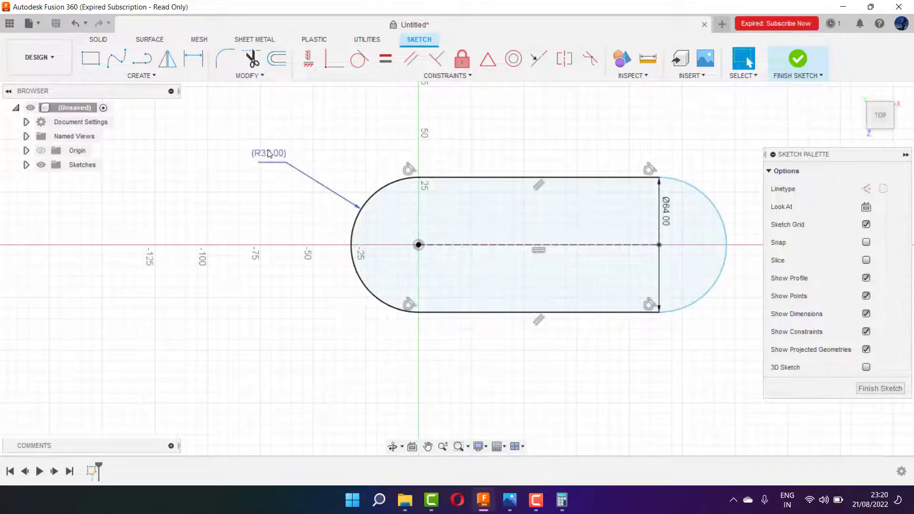
Step: Compare the resized slot against drawing.jpg, then minimize the drawing
{"action": "left_click", "coordinate": [518, 501]}
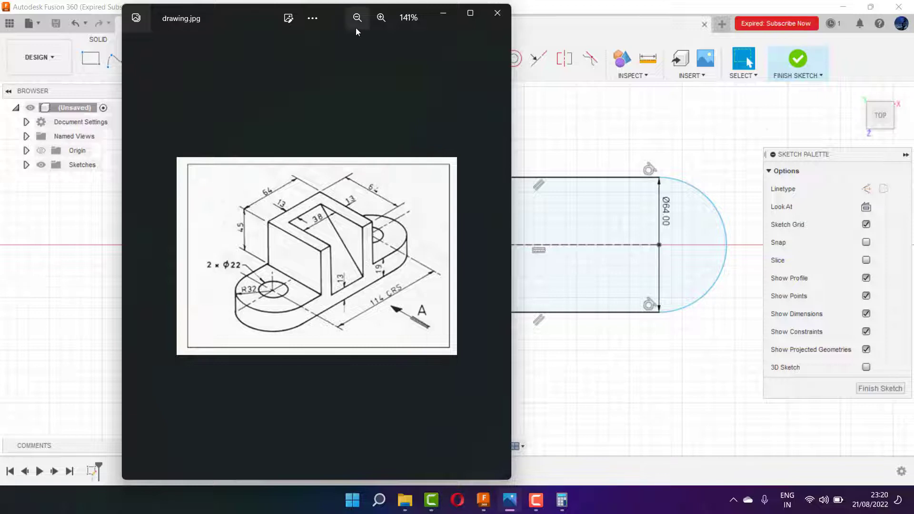
{"action": "left_click_drag", "start_coordinate": [242, 18], "coordinate": [142, 22]}
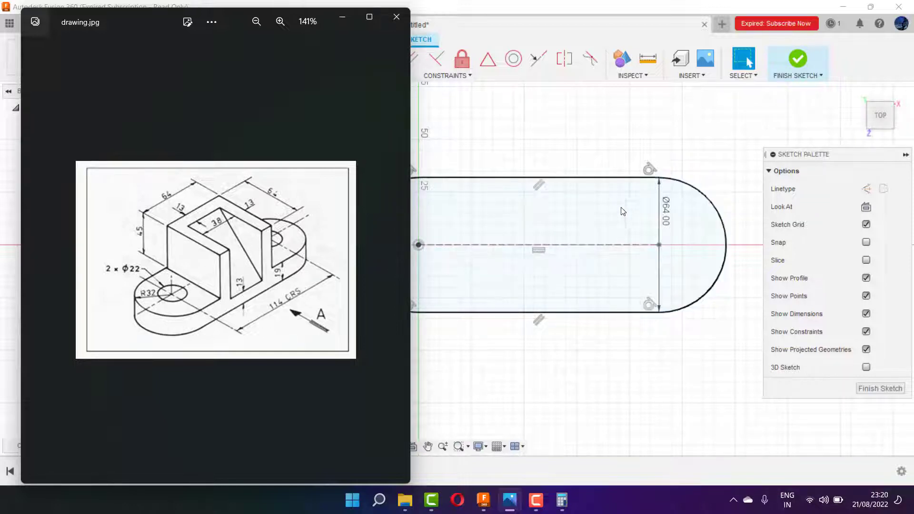
{"action": "left_click", "coordinate": [602, 245]}
{"action": "left_click", "coordinate": [463, 326]}
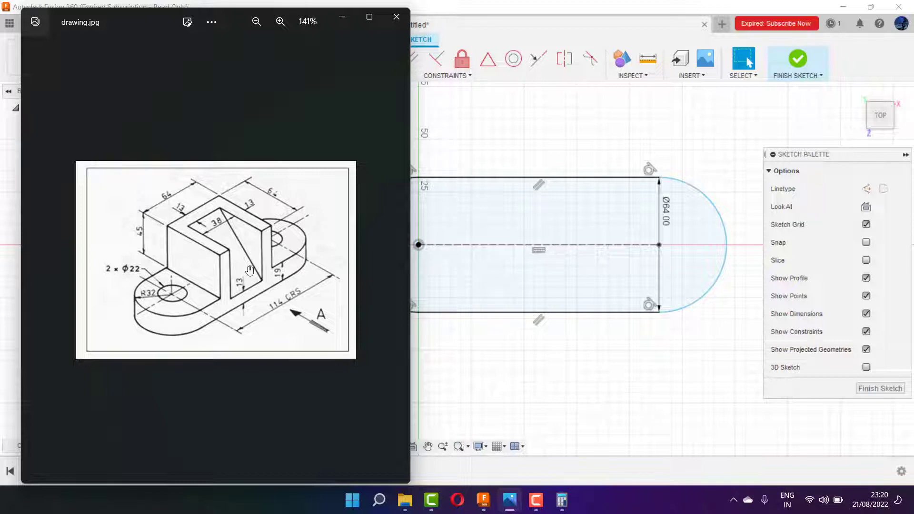
{"action": "left_click", "coordinate": [342, 17]}
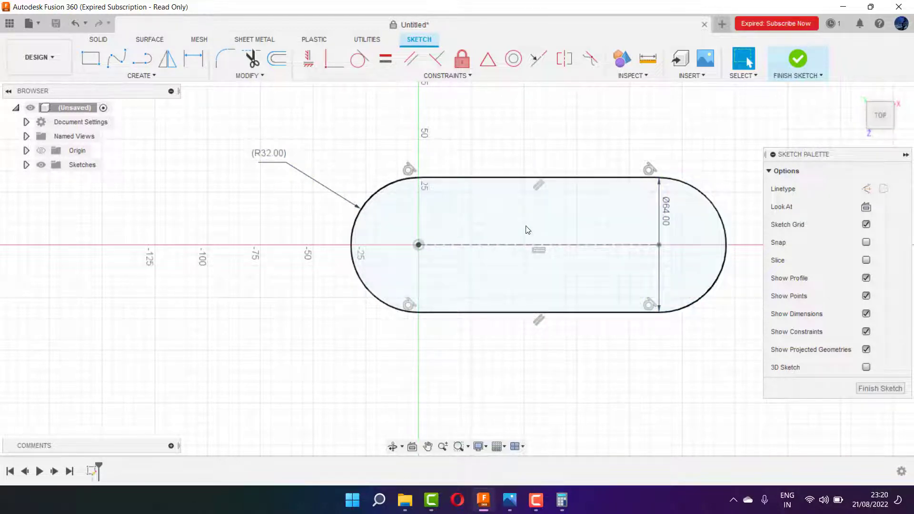
{"action": "left_click", "coordinate": [193, 58]}
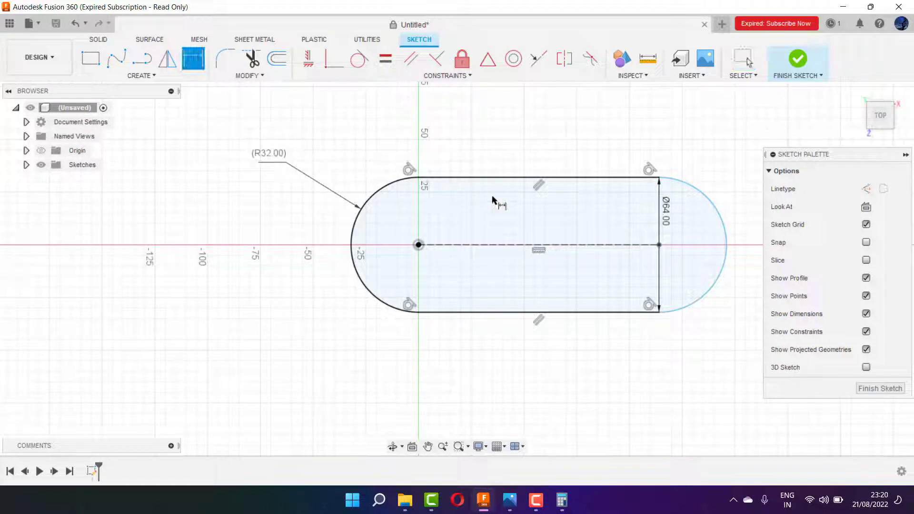
Step: Dimension the slot's top straight edge at 114 mm and reopen drawing.jpg
{"action": "left_click", "coordinate": [504, 178]}
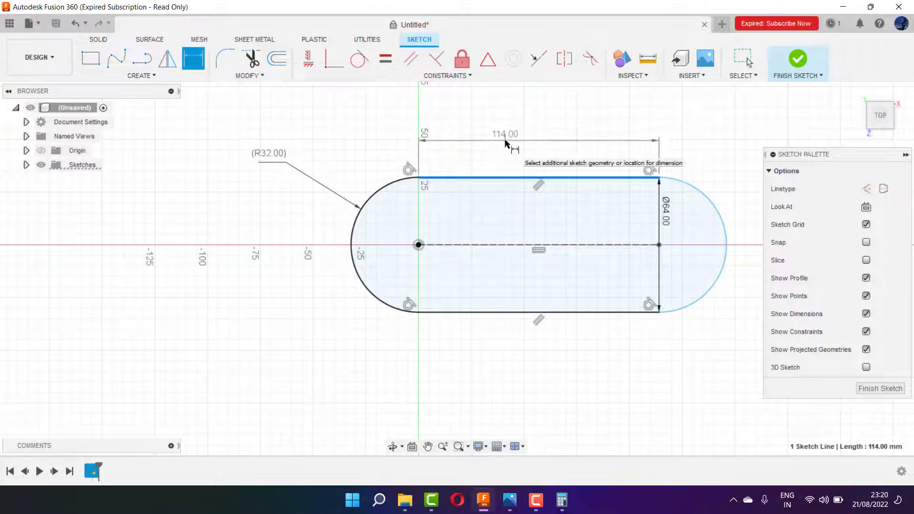
{"action": "key", "text": "Escape"}
{"action": "left_click", "coordinate": [507, 142]}
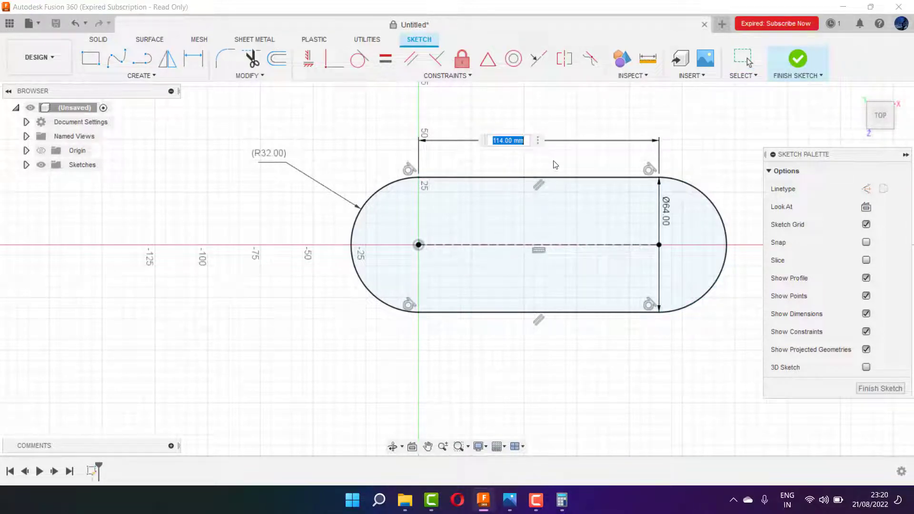
{"action": "key", "text": "Return"}
{"action": "left_click", "coordinate": [510, 500]}
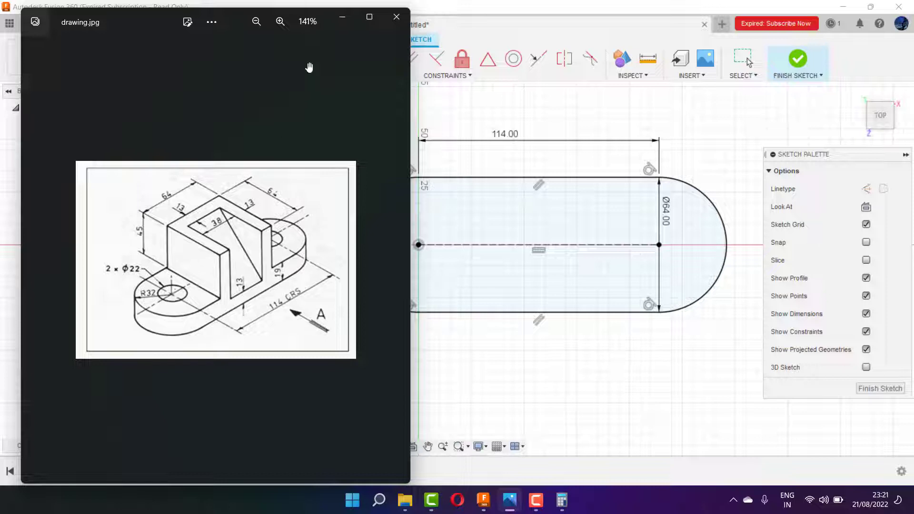
Step: Minimize the drawing and show Fusion 360's circle-drawing options
{"action": "left_click", "coordinate": [341, 24]}
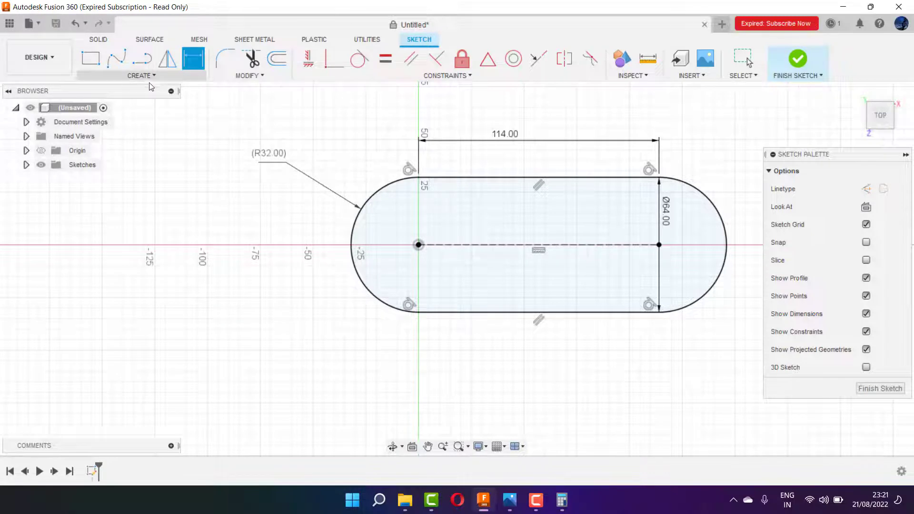
{"action": "left_click", "coordinate": [151, 77]}
{"action": "mouse_move", "coordinate": [100, 115]}
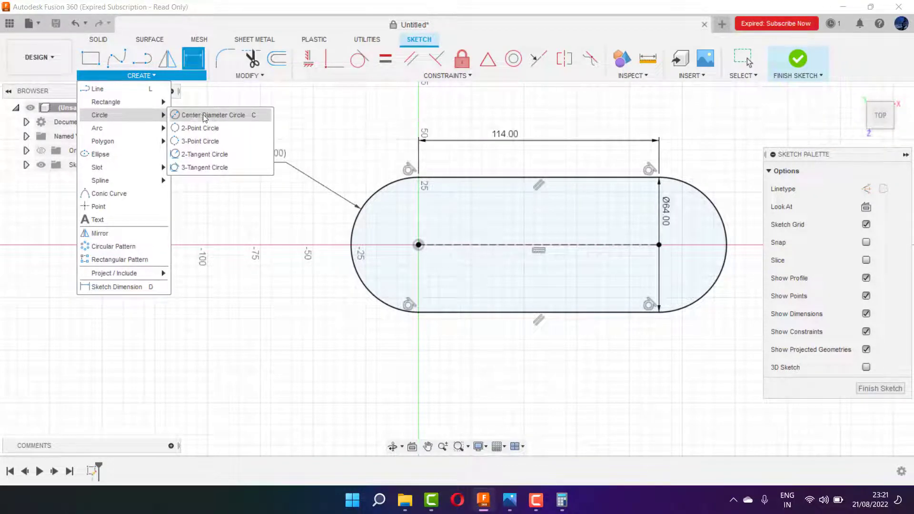
Step: Draw Ø22 mm circles at the left and right slot arc centres
{"action": "left_click", "coordinate": [192, 115]}
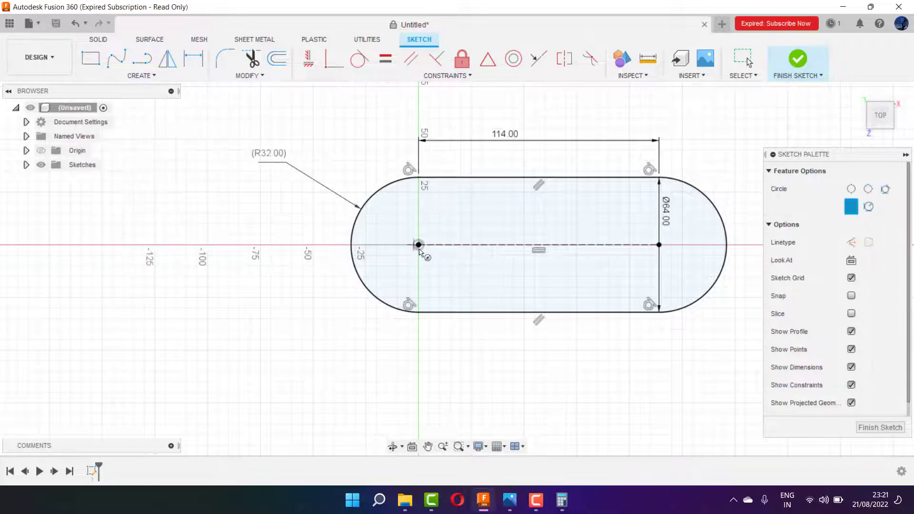
{"action": "left_click", "coordinate": [419, 245]}
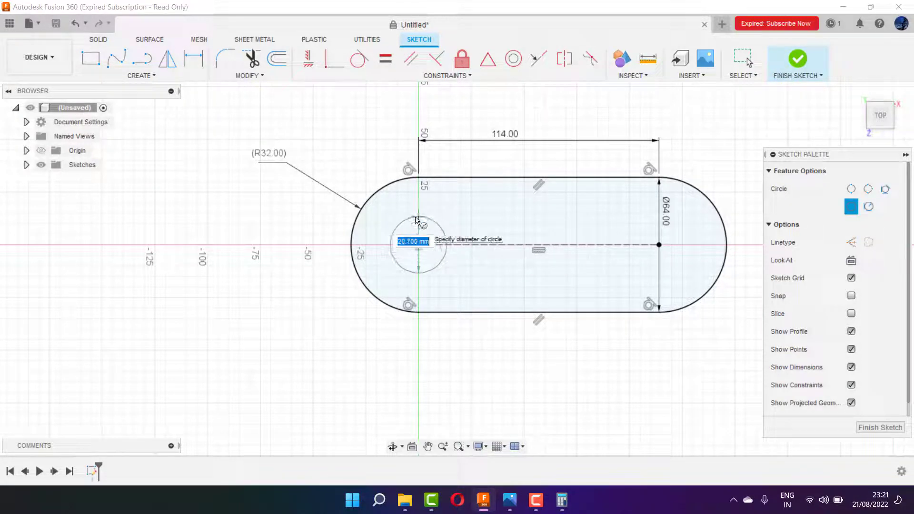
{"action": "type", "text": "22"}
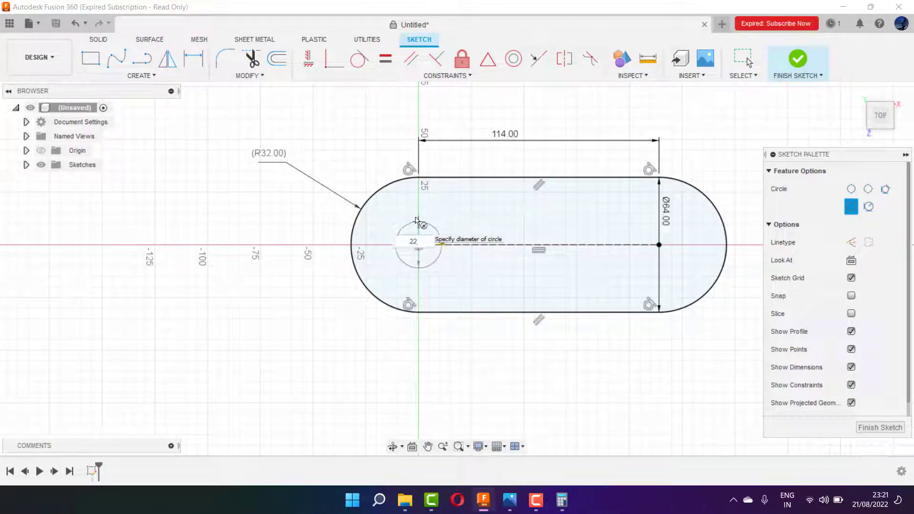
{"action": "key", "text": "Return"}
{"action": "key", "text": "Escape"}
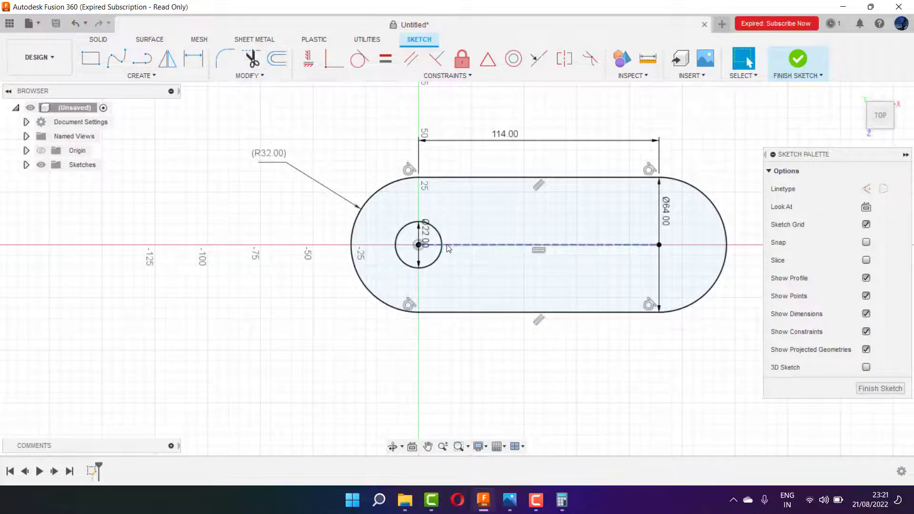
{"action": "key", "text": "c"}
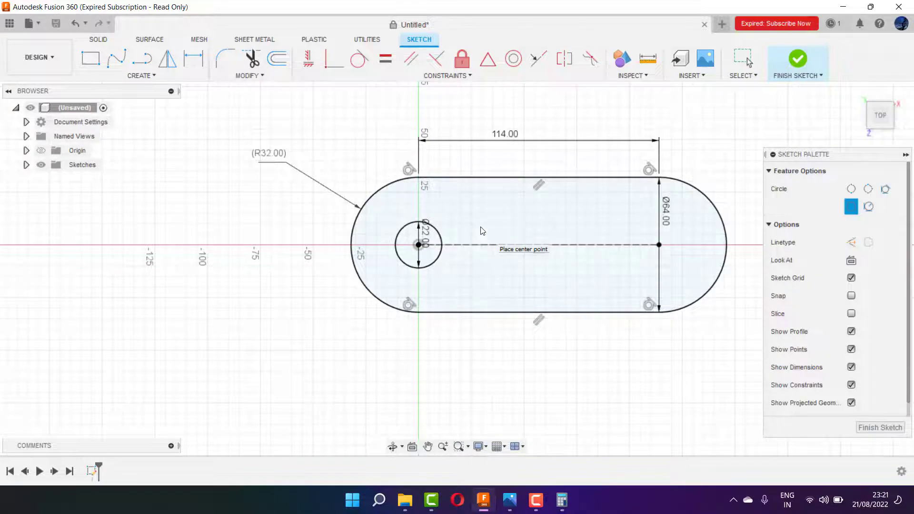
{"action": "left_click", "coordinate": [661, 246]}
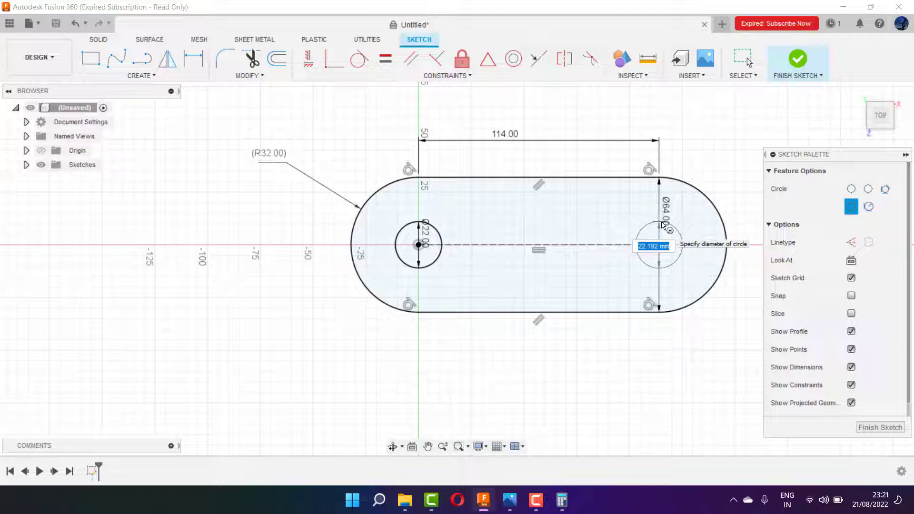
{"action": "type", "text": "22"}
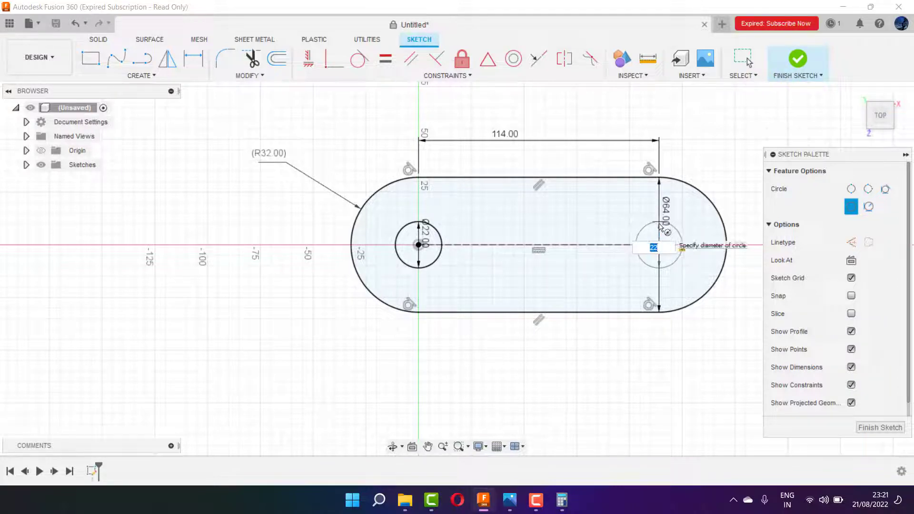
{"action": "key", "text": "Return"}
{"action": "key", "text": "Escape"}
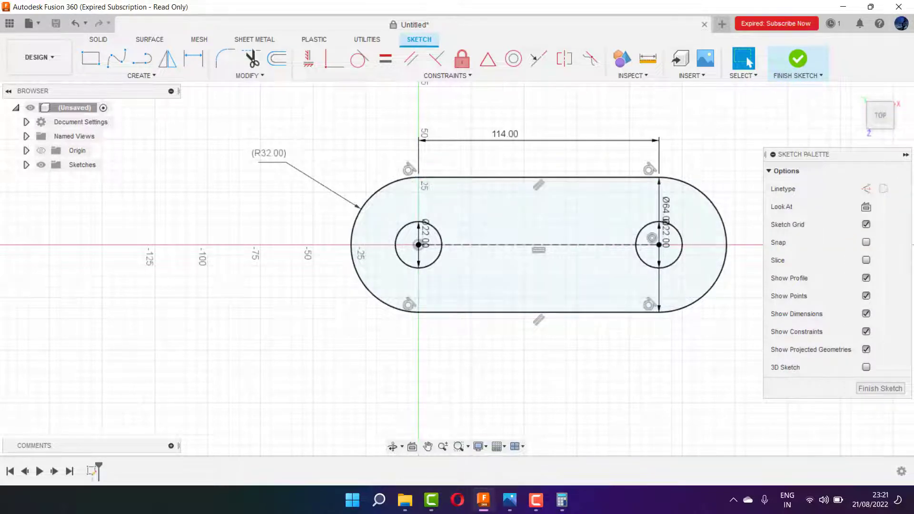
{"action": "left_click", "coordinate": [510, 500]}
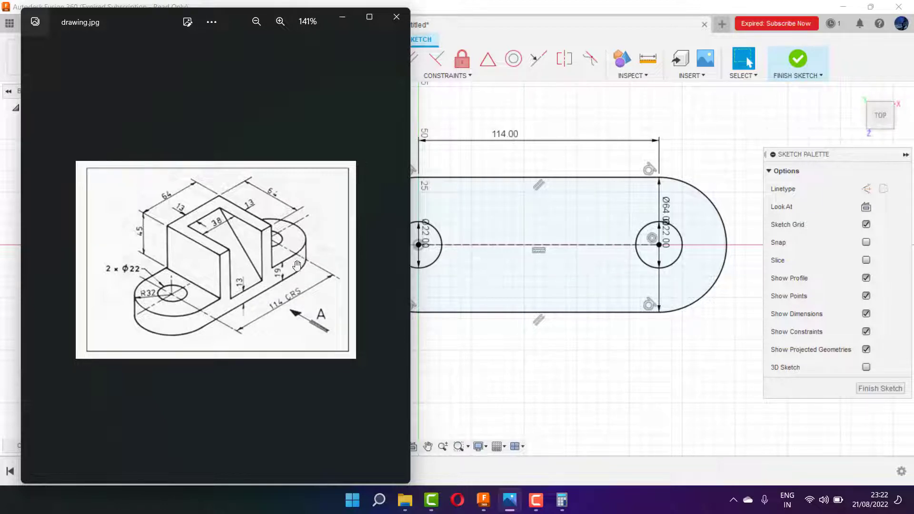
Step: Minimize the reference drawing and finish the base sketch
{"action": "left_click", "coordinate": [345, 19]}
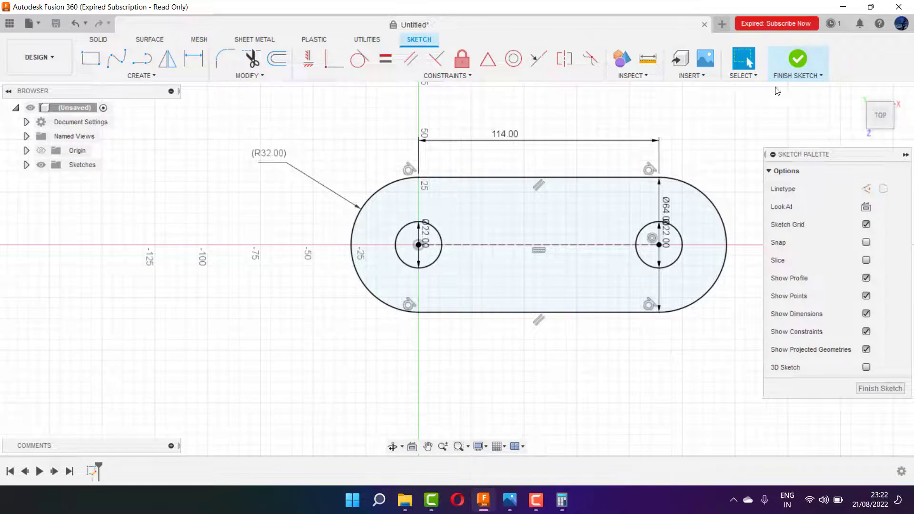
{"action": "left_click", "coordinate": [793, 70]}
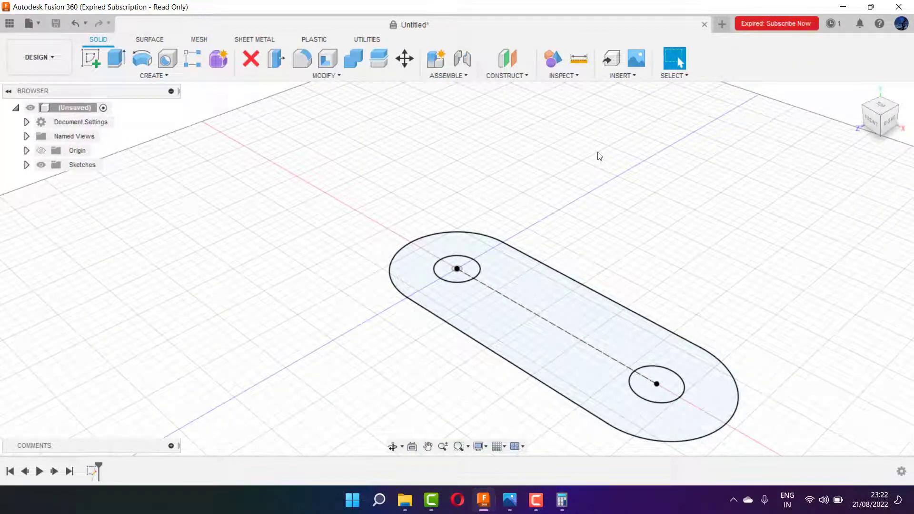
Step: Extrude the slot profile 13 mm into a solid base plate
{"action": "left_click", "coordinate": [117, 58]}
{"action": "left_click", "coordinate": [524, 315]}
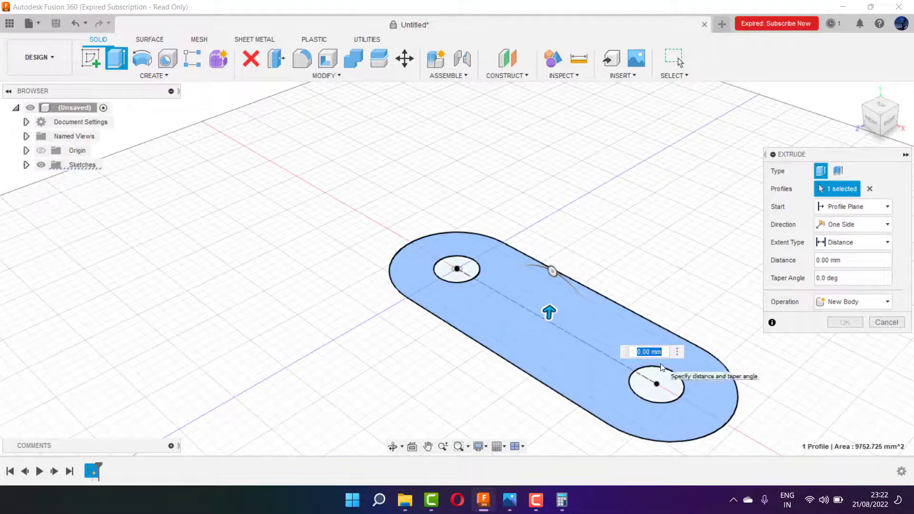
{"action": "type", "text": "13"}
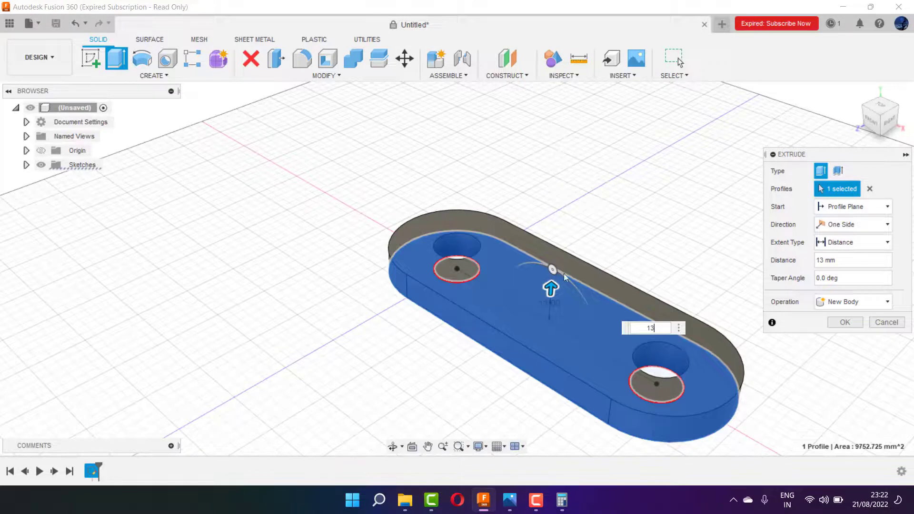
{"action": "left_click", "coordinate": [846, 324]}
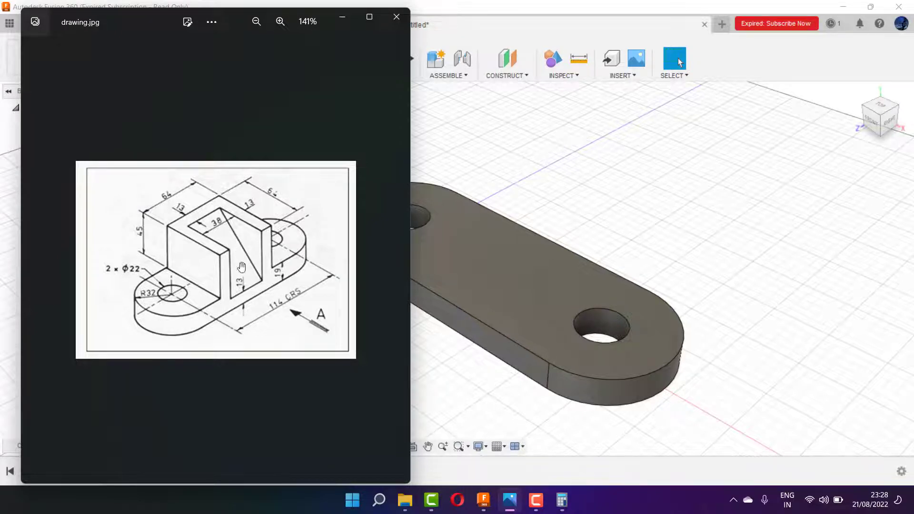
Step: Sketch a 2-point rectangle on the plate's top face, rising from its bottom edge across the middle
{"action": "left_click", "coordinate": [347, 18]}
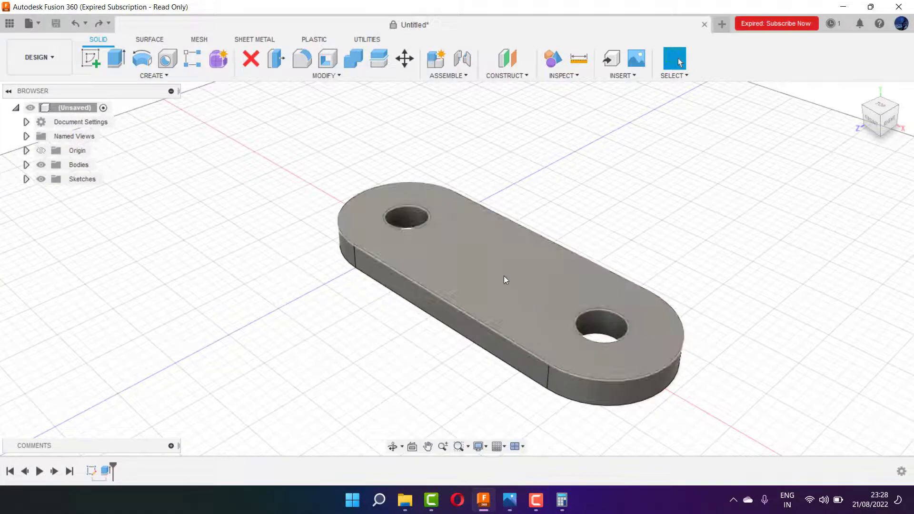
{"action": "left_click", "coordinate": [504, 277]}
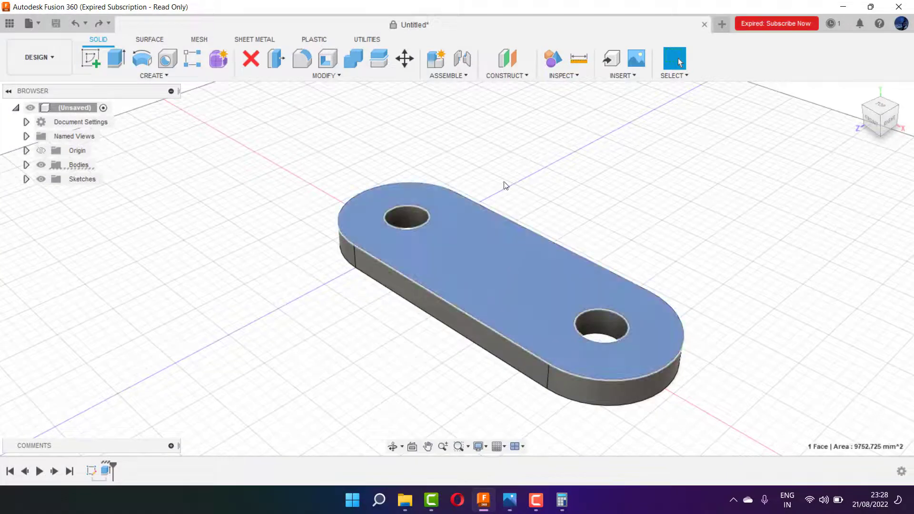
{"action": "left_click", "coordinate": [95, 57]}
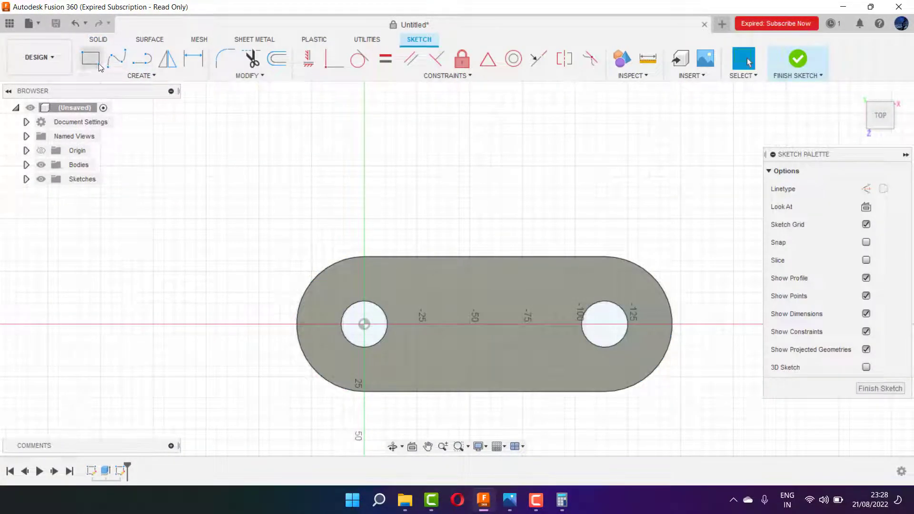
{"action": "left_click", "coordinate": [91, 59]}
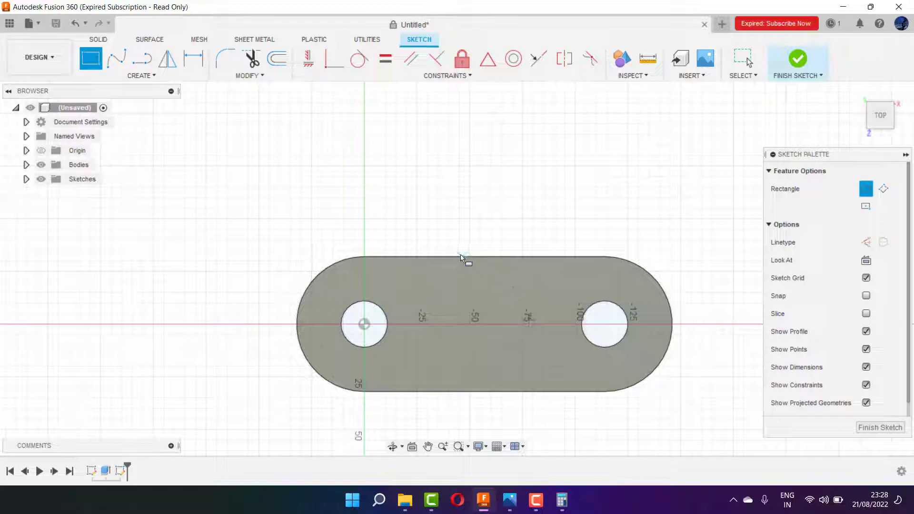
{"action": "left_click", "coordinate": [445, 392]}
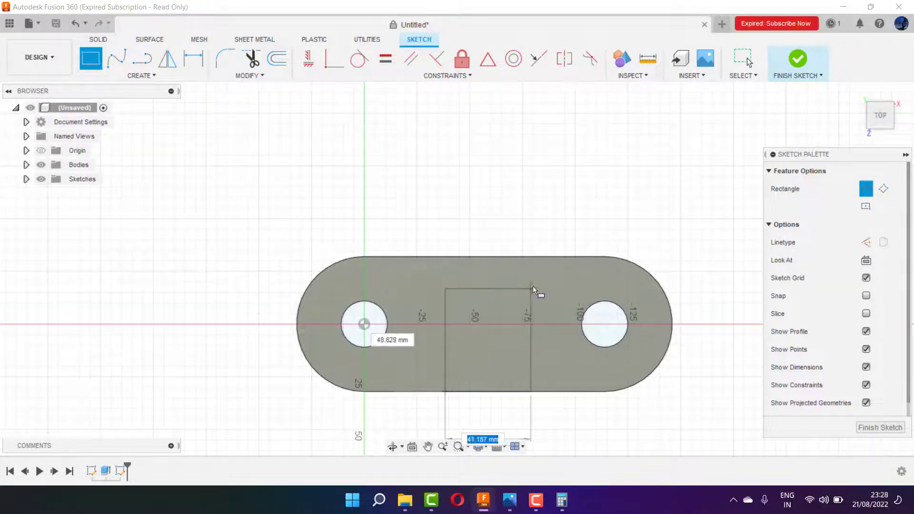
{"action": "left_click", "coordinate": [539, 280]}
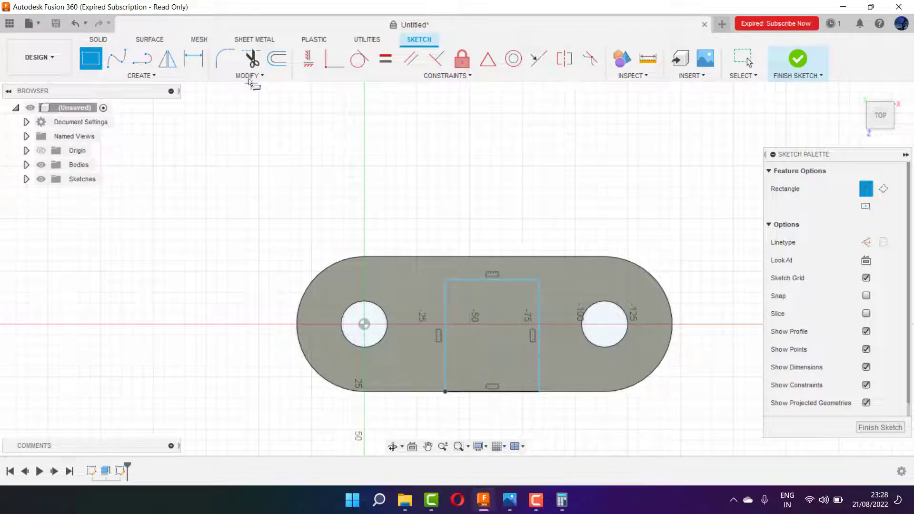
{"action": "left_click", "coordinate": [143, 64]}
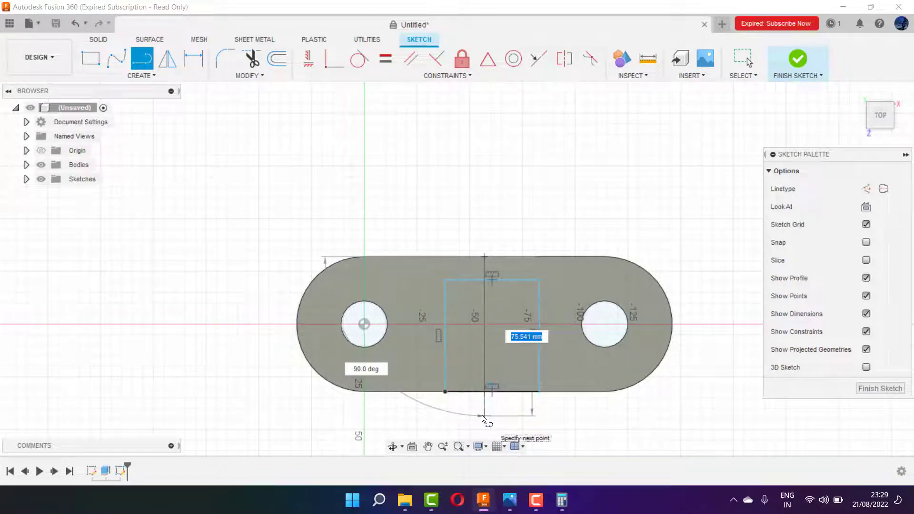
Step: Draw a vertical line through the rectangle's middle and reopen drawing.jpg for reference
{"action": "key", "text": "Escape"}
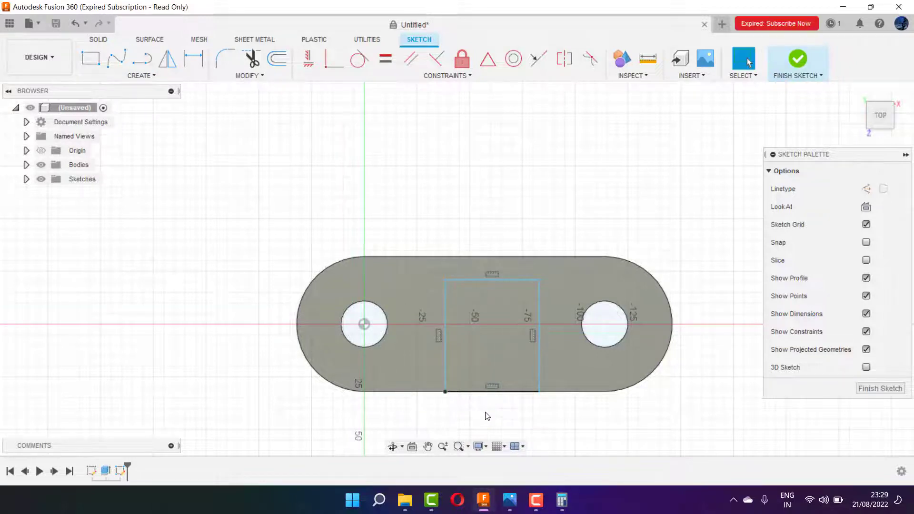
{"action": "left_click", "coordinate": [143, 60]}
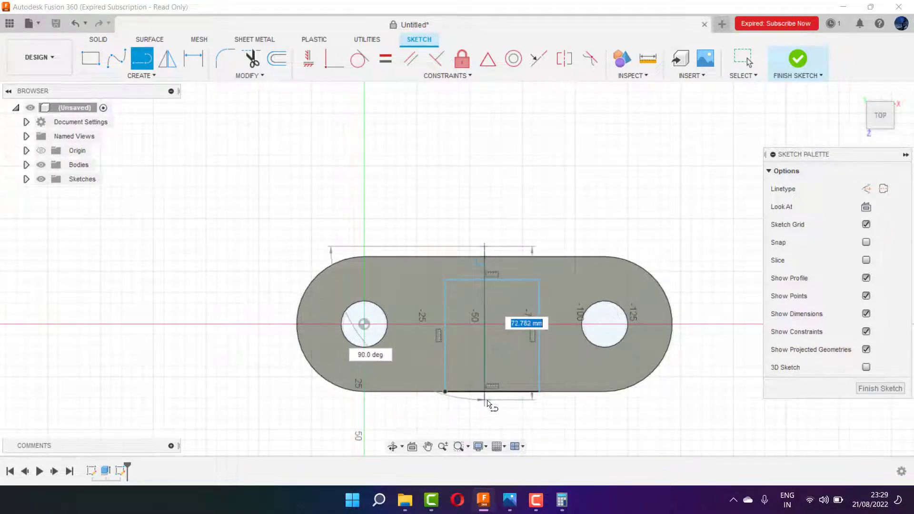
{"action": "left_click", "coordinate": [486, 400]}
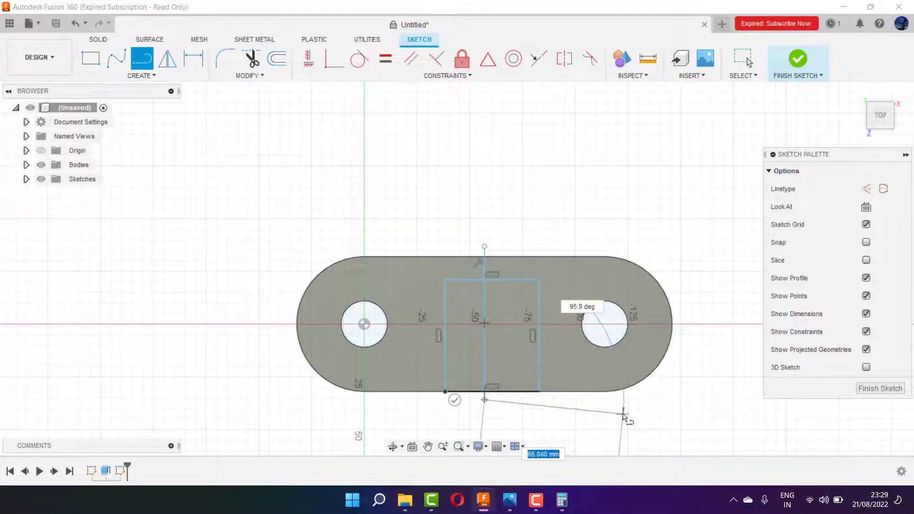
{"action": "key", "text": "Escape"}
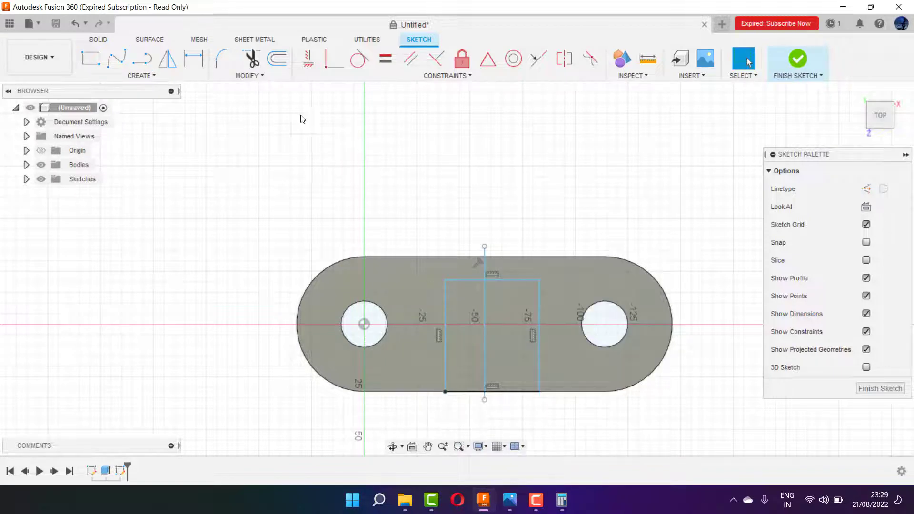
{"action": "left_click", "coordinate": [510, 501]}
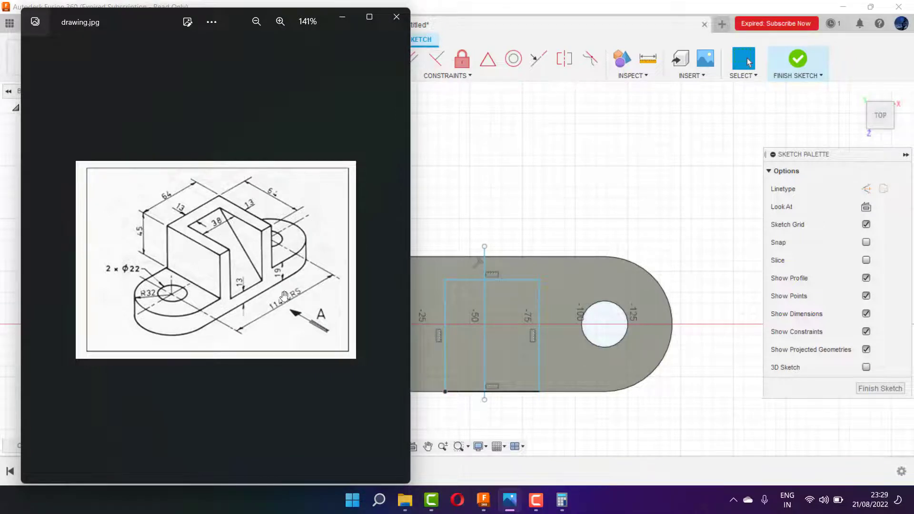
Step: Work out 38 ÷ 2 = 19 in Calculator, then put Calculator and drawing.jpg away
{"action": "left_click", "coordinate": [562, 500]}
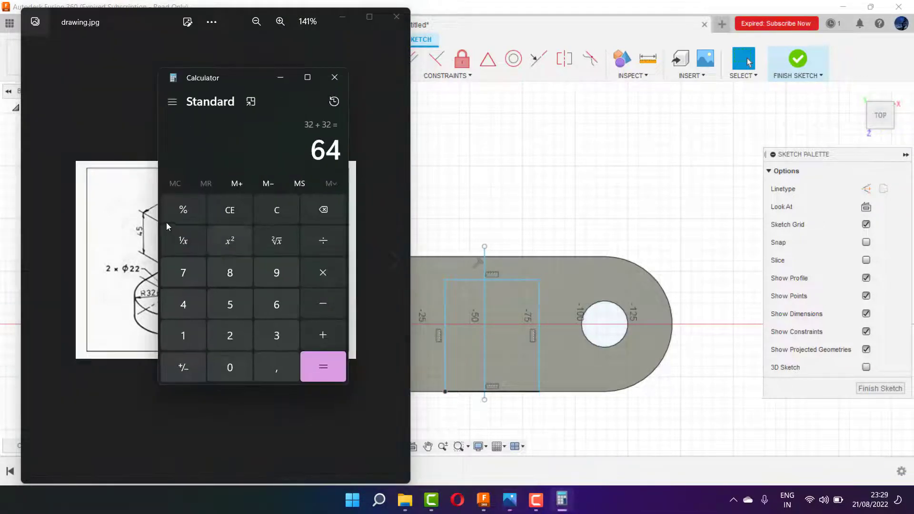
{"action": "left_click", "coordinate": [287, 214]}
{"action": "left_click", "coordinate": [283, 335]}
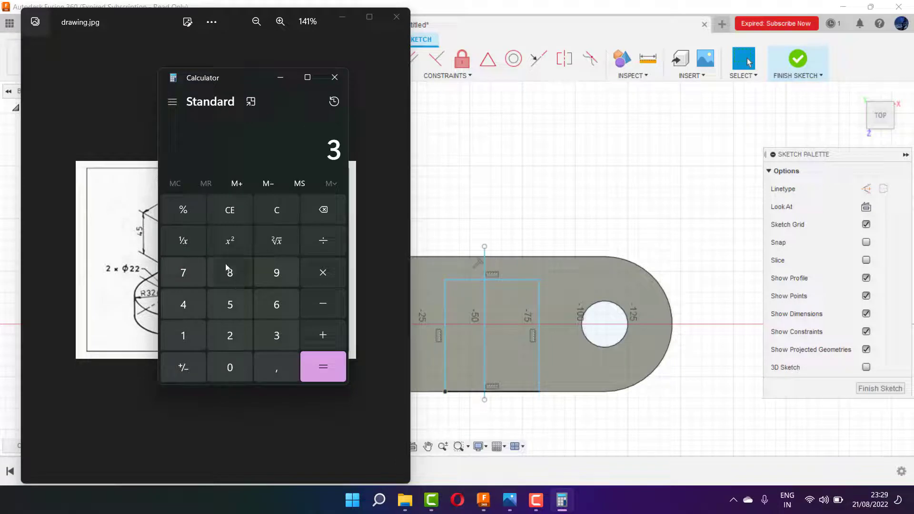
{"action": "left_click", "coordinate": [230, 273]}
{"action": "left_click", "coordinate": [323, 241]}
{"action": "left_click", "coordinate": [241, 334]}
{"action": "left_click", "coordinate": [317, 373]}
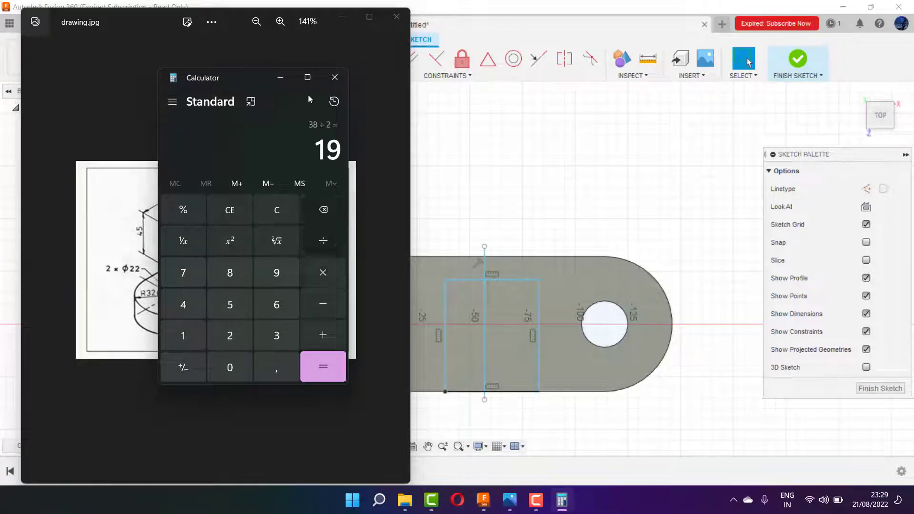
{"action": "left_click", "coordinate": [281, 77]}
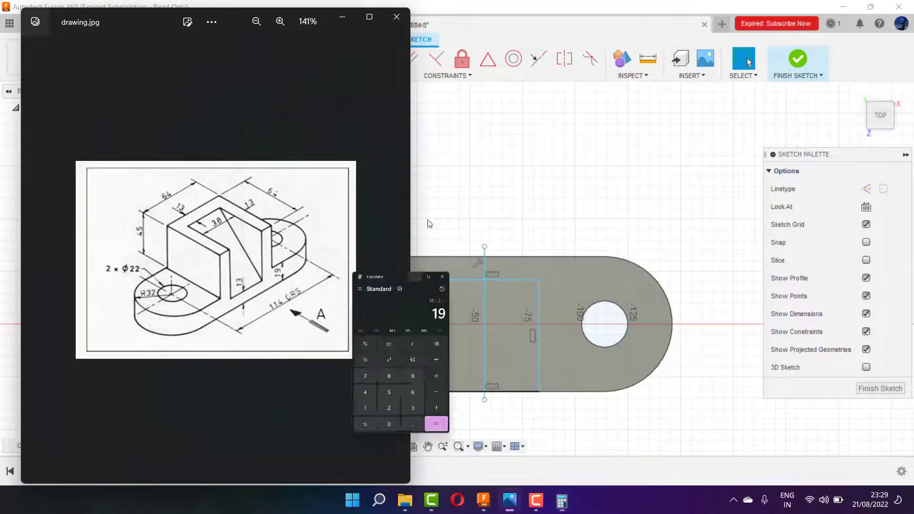
{"action": "left_click", "coordinate": [342, 16]}
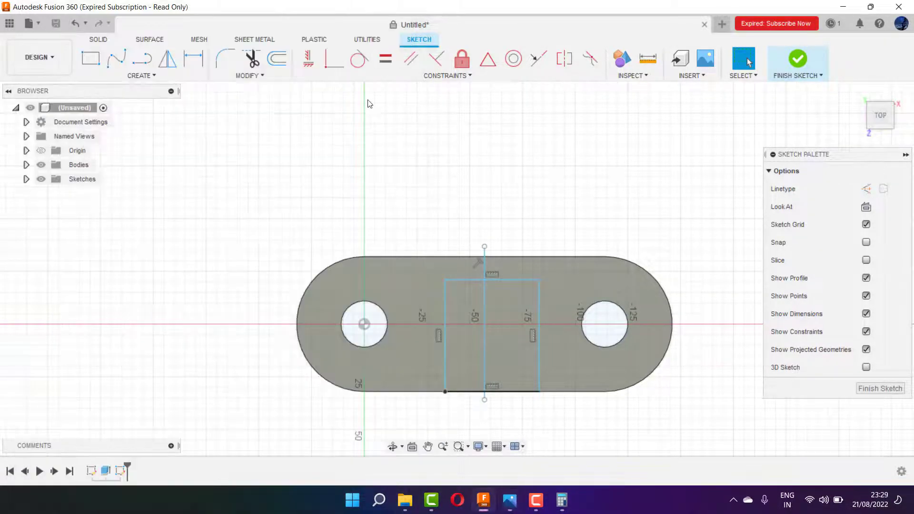
Step: Dimension the rectangle's left and right sides each 19 mm from the centre line
{"action": "left_click", "coordinate": [445, 300]}
{"action": "left_click", "coordinate": [484, 292]}
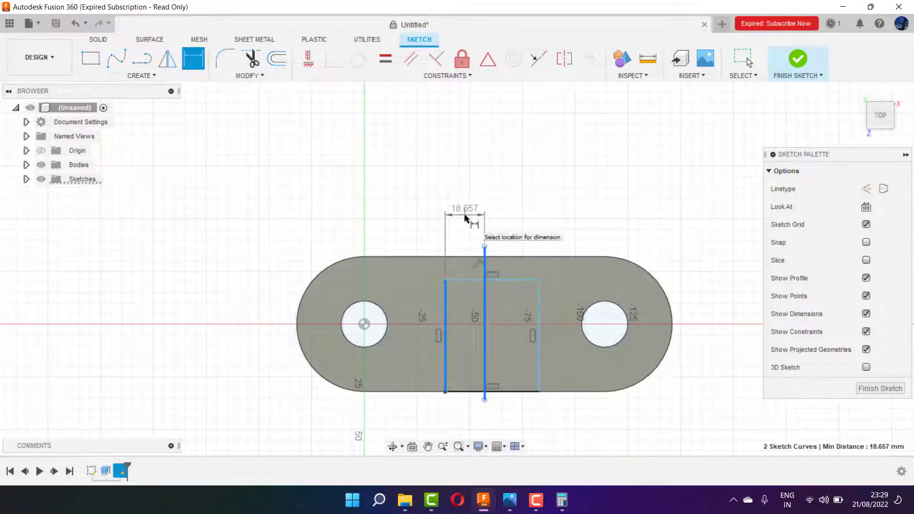
{"action": "left_click", "coordinate": [466, 216]}
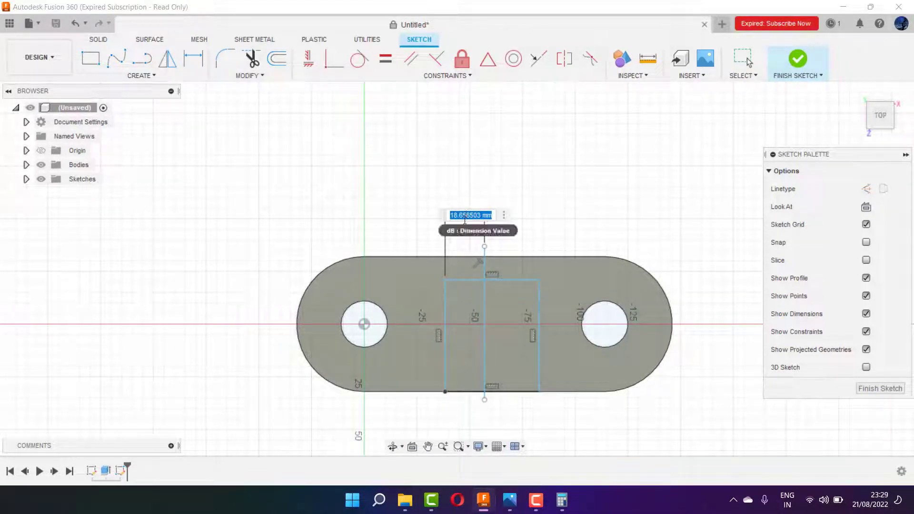
{"action": "type", "text": "19"}
{"action": "key", "text": "Return"}
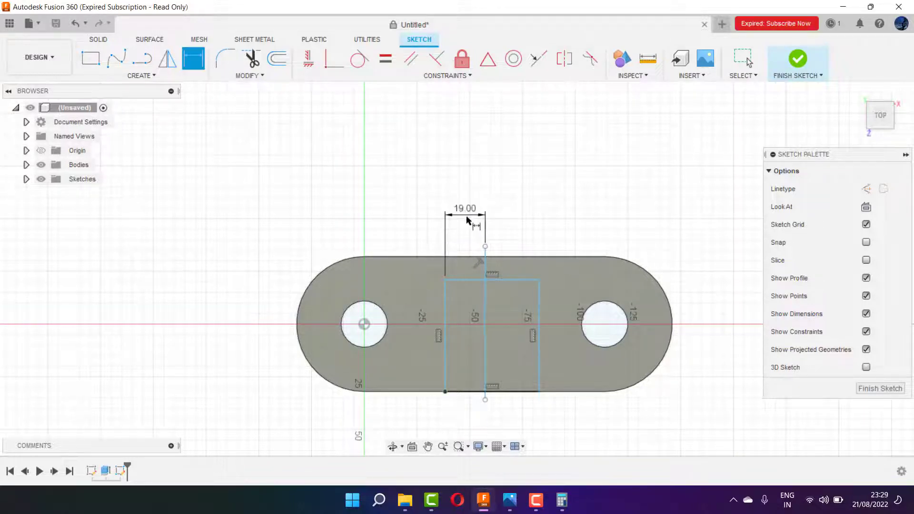
{"action": "left_click", "coordinate": [486, 300]}
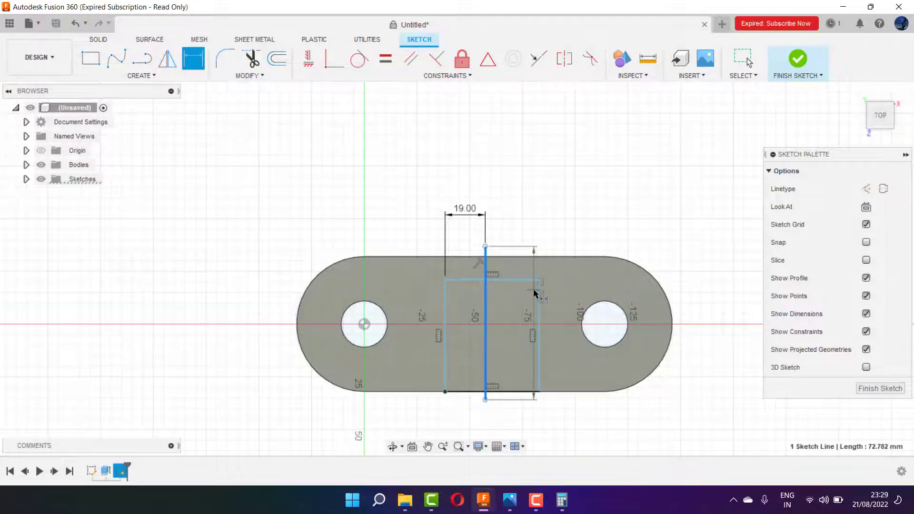
{"action": "left_click", "coordinate": [540, 291]}
{"action": "left_click", "coordinate": [526, 213]}
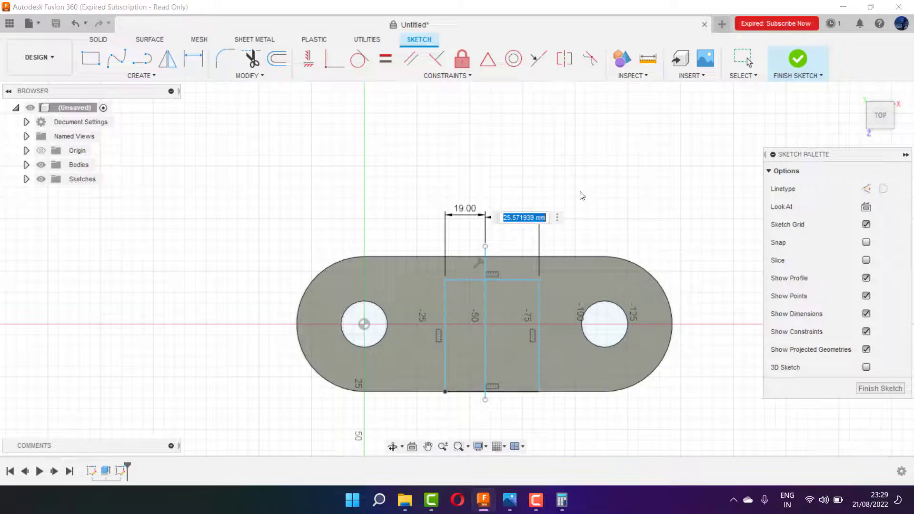
{"action": "type", "text": "19"}
{"action": "key", "text": "Return"}
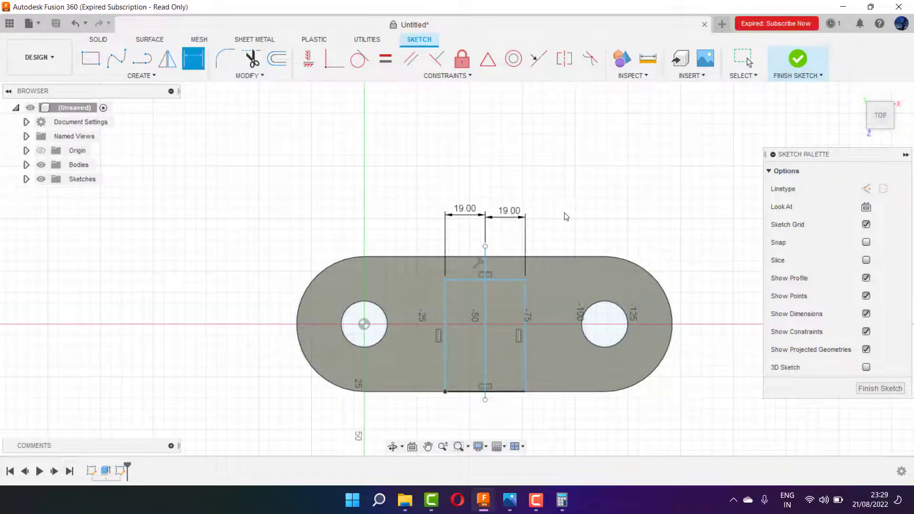
Step: Set the rectangle's top 13 mm from the plate's top edge, verify against the drawing, and return to Home view
{"action": "left_click", "coordinate": [510, 280]}
{"action": "left_click", "coordinate": [515, 257]}
{"action": "left_click", "coordinate": [706, 286]}
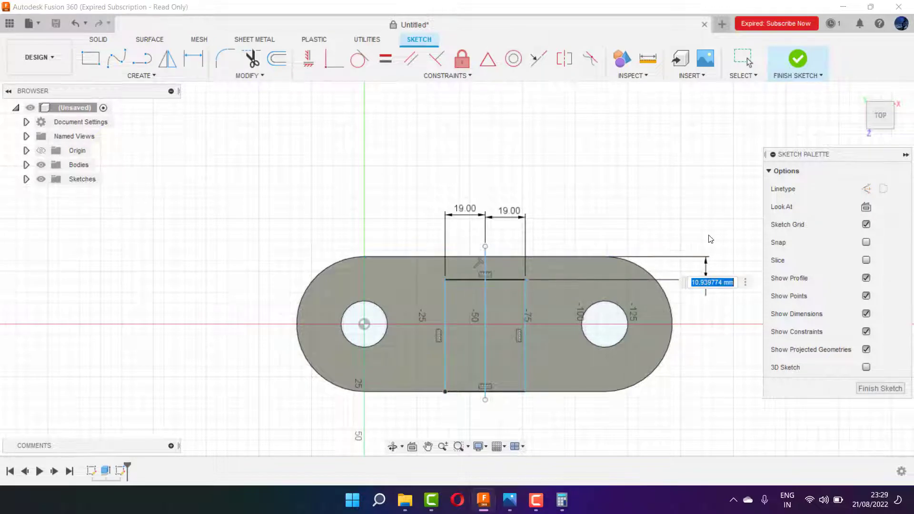
{"action": "type", "text": "13"}
{"action": "key", "text": "Return"}
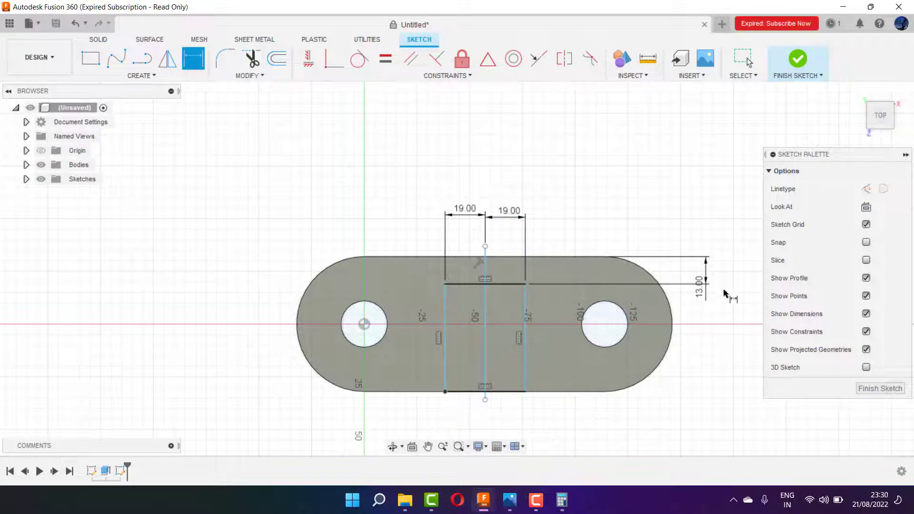
{"action": "left_click", "coordinate": [511, 501]}
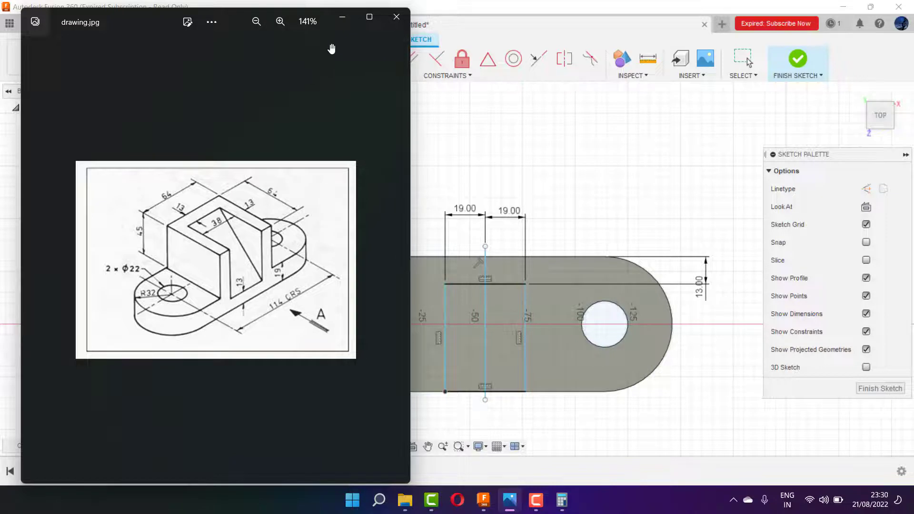
{"action": "left_click", "coordinate": [342, 18]}
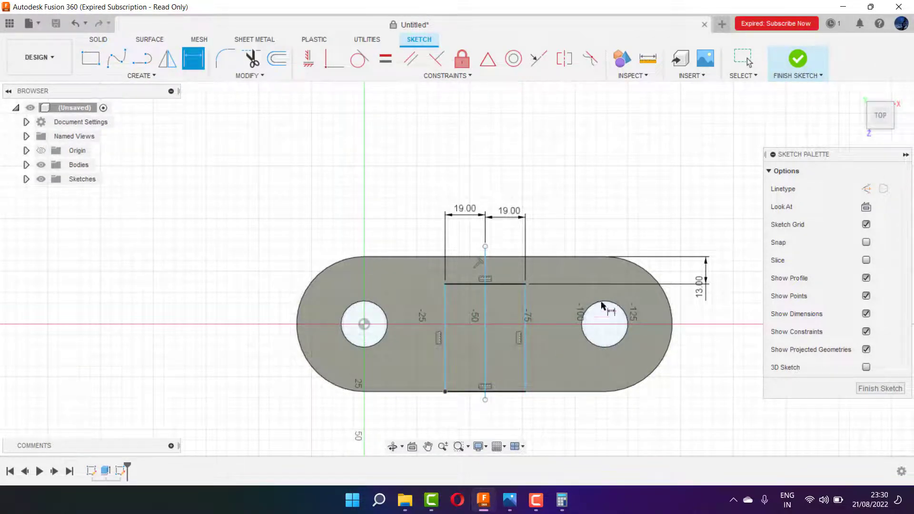
{"action": "key", "text": "F6"}
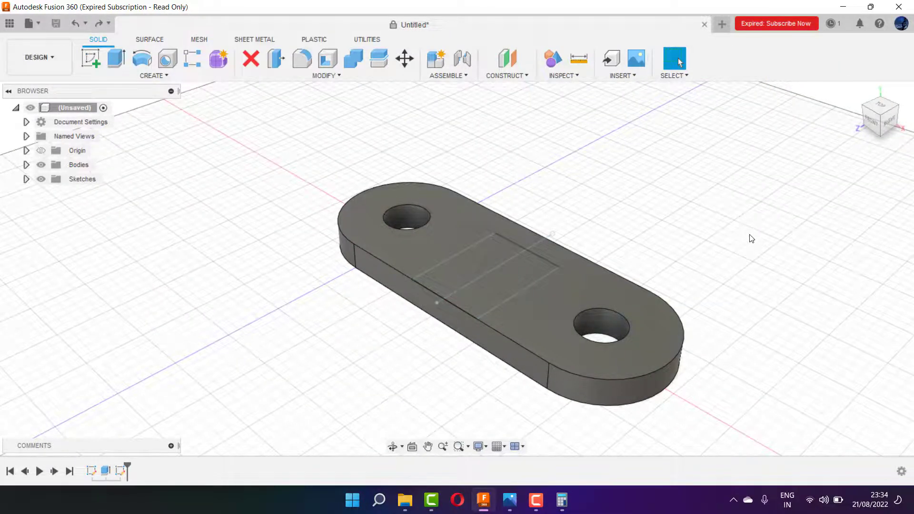
Step: Preview both rectangle halves extruding 51 mm upward as a Join, checking height against drawing.jpg
{"action": "left_click", "coordinate": [117, 58]}
{"action": "left_click", "coordinate": [484, 288]}
{"action": "left_click", "coordinate": [460, 273]}
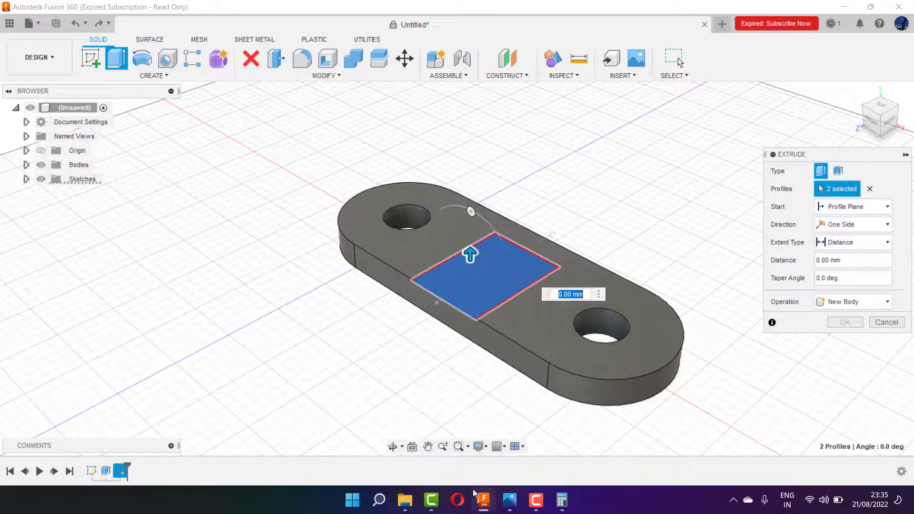
{"action": "left_click", "coordinate": [509, 500]}
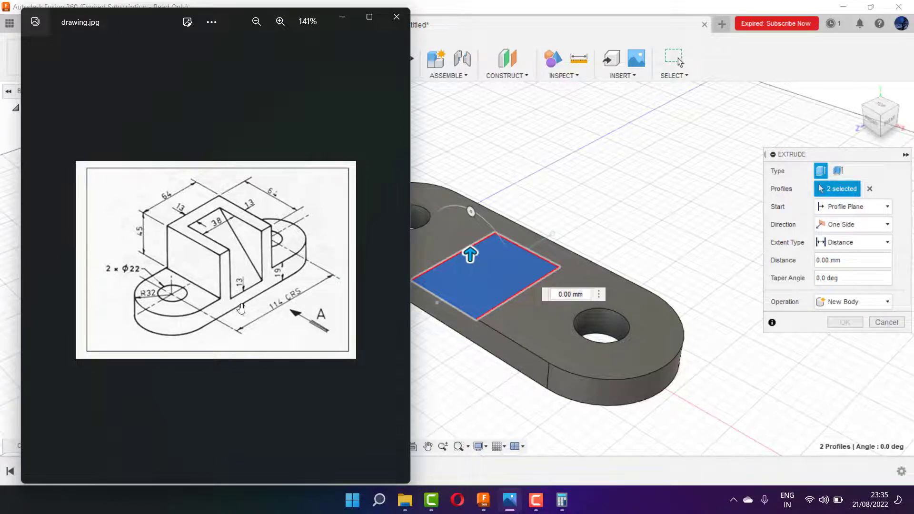
{"action": "left_click", "coordinate": [343, 18]}
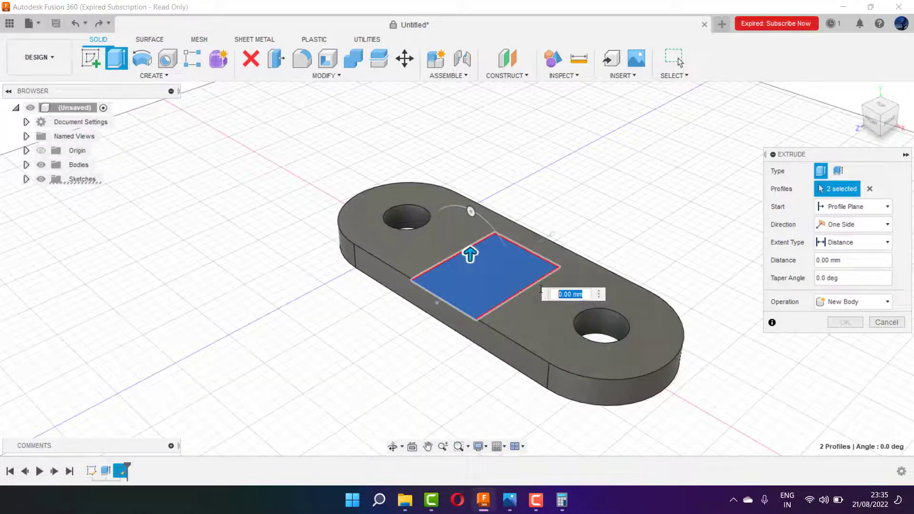
{"action": "type", "text": "5"}
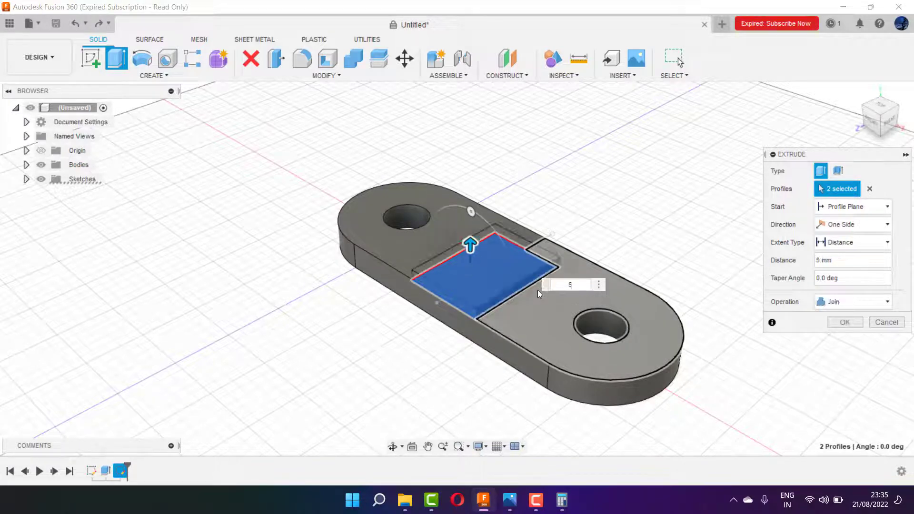
{"action": "type", "text": "1"}
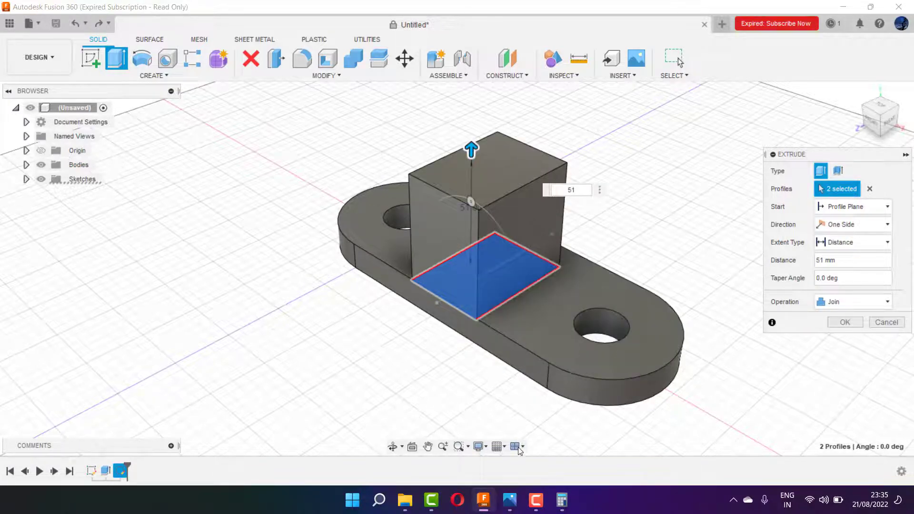
{"action": "left_click", "coordinate": [511, 501]}
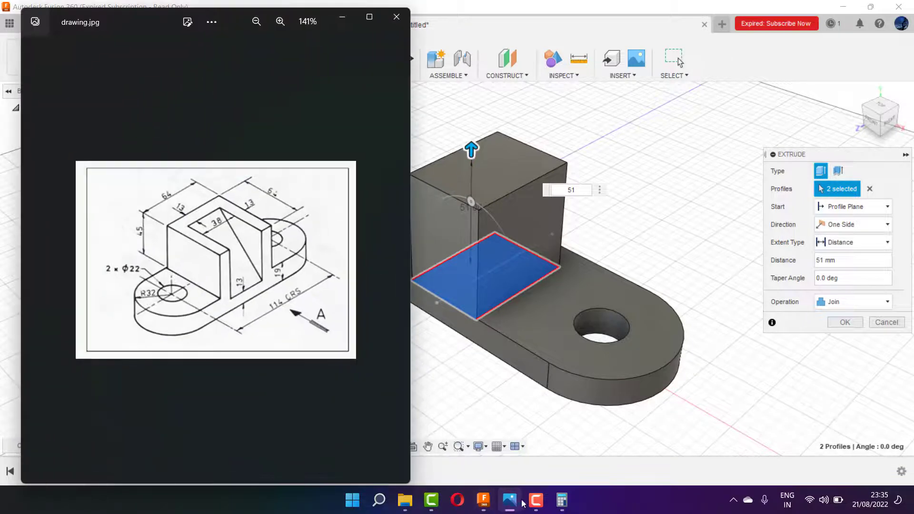
{"action": "left_click", "coordinate": [563, 500]}
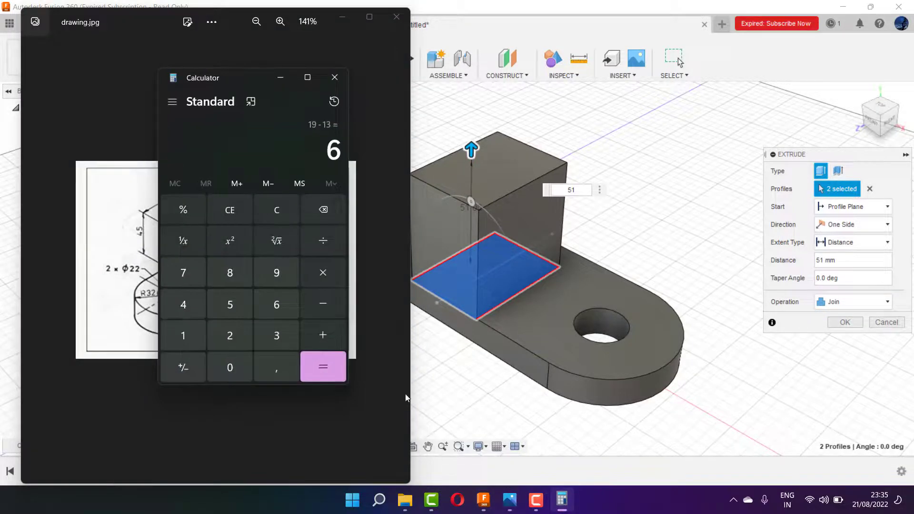
{"action": "left_click", "coordinate": [273, 206]}
{"action": "left_click", "coordinate": [184, 315]}
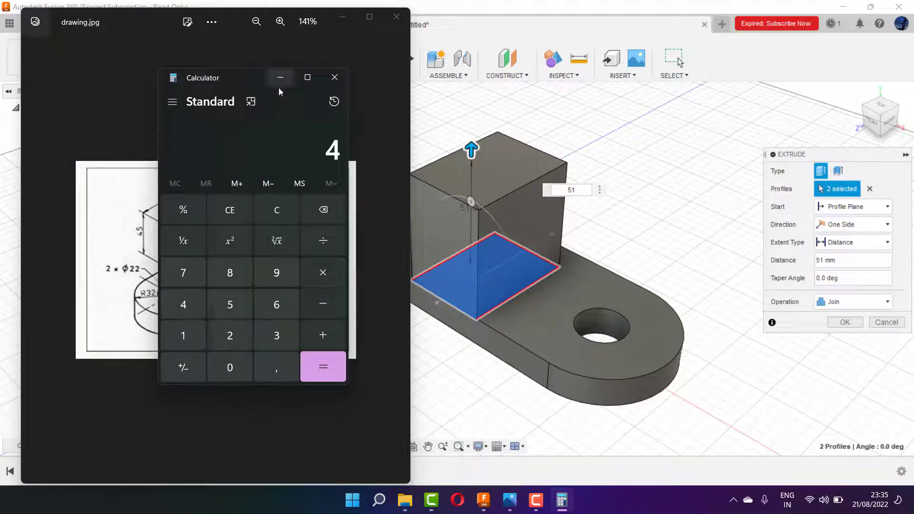
{"action": "left_click", "coordinate": [239, 301]}
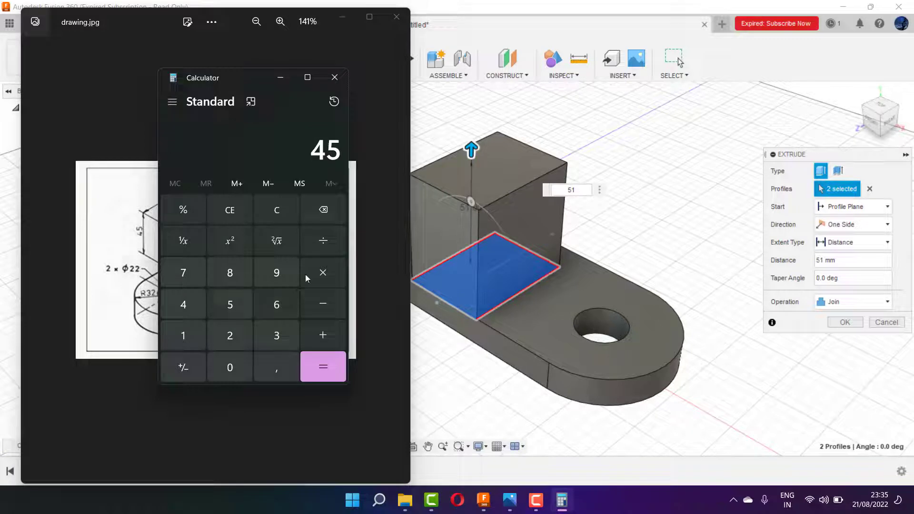
{"action": "left_click", "coordinate": [323, 336]}
{"action": "left_click", "coordinate": [275, 309]}
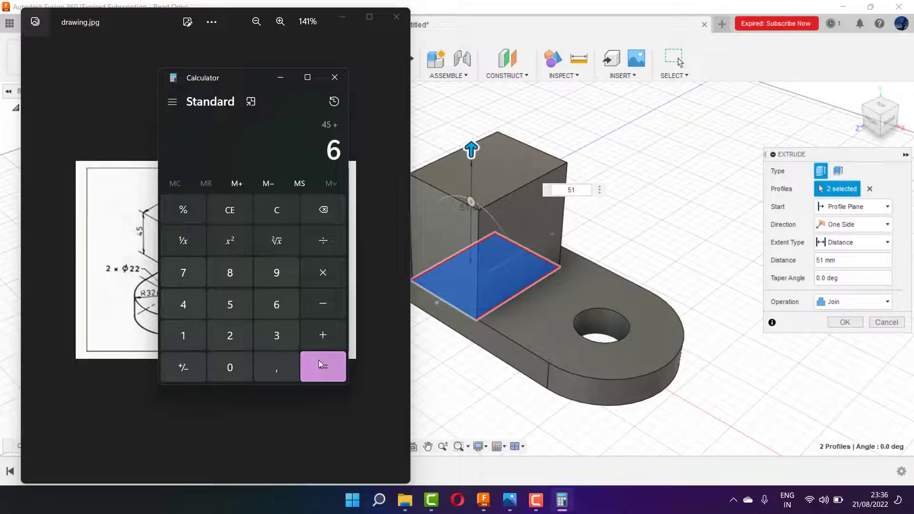
{"action": "left_click", "coordinate": [319, 360]}
{"action": "left_click", "coordinate": [281, 78]}
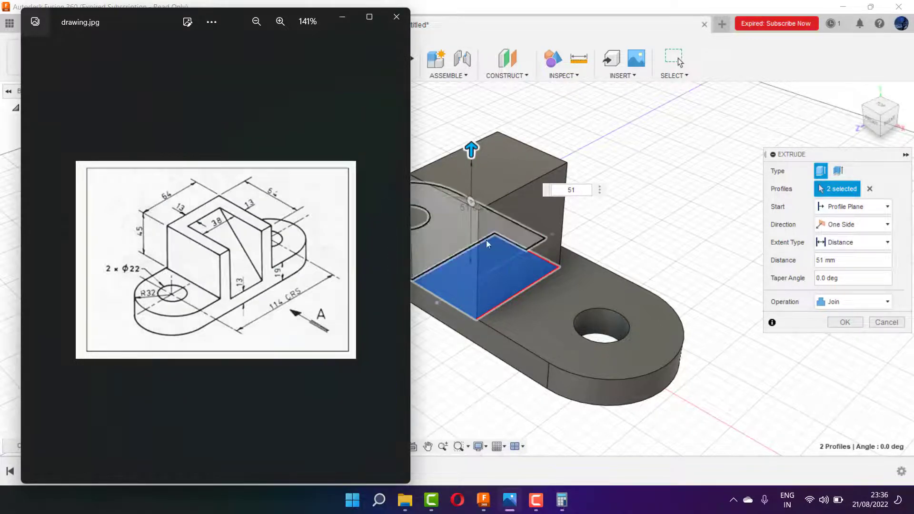
Step: Commit the 51 mm block extrusion and sketch a corner-to-corner diagonal on its front face
{"action": "left_click", "coordinate": [348, 20]}
{"action": "left_click", "coordinate": [845, 323]}
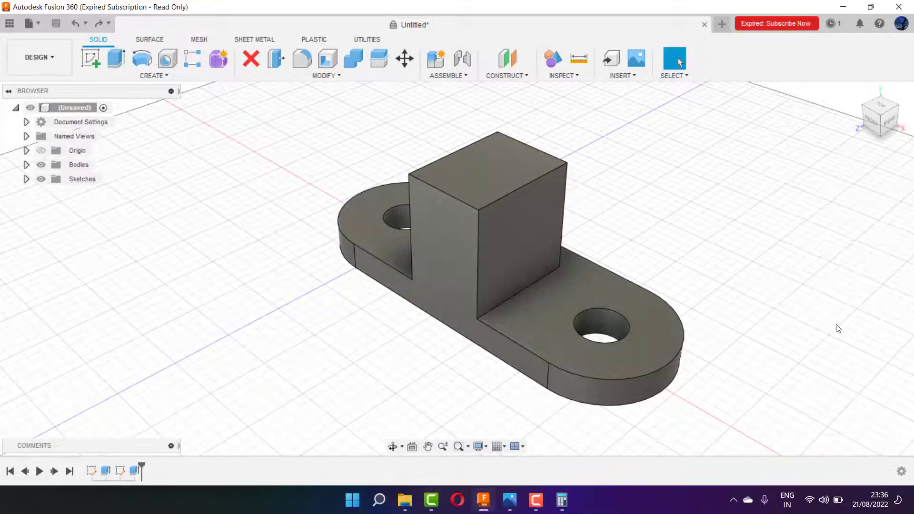
{"action": "left_click", "coordinate": [502, 231]}
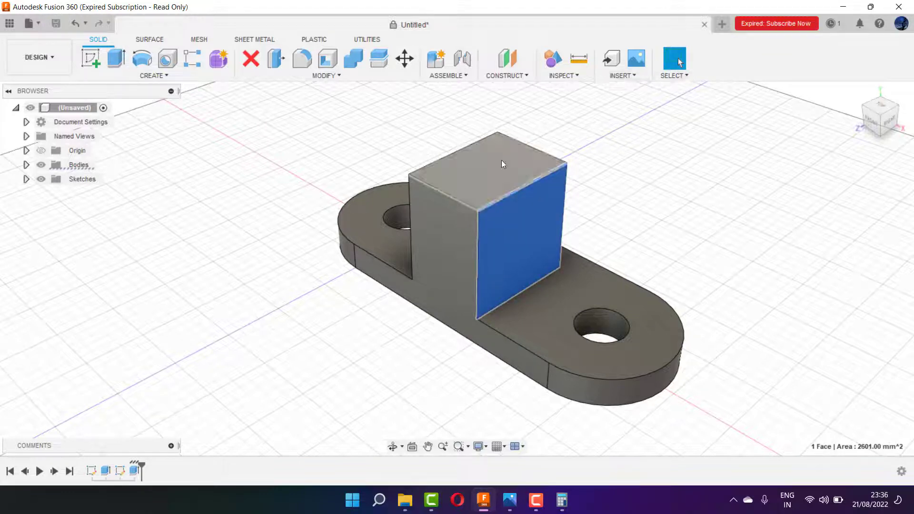
{"action": "left_click", "coordinate": [91, 58]}
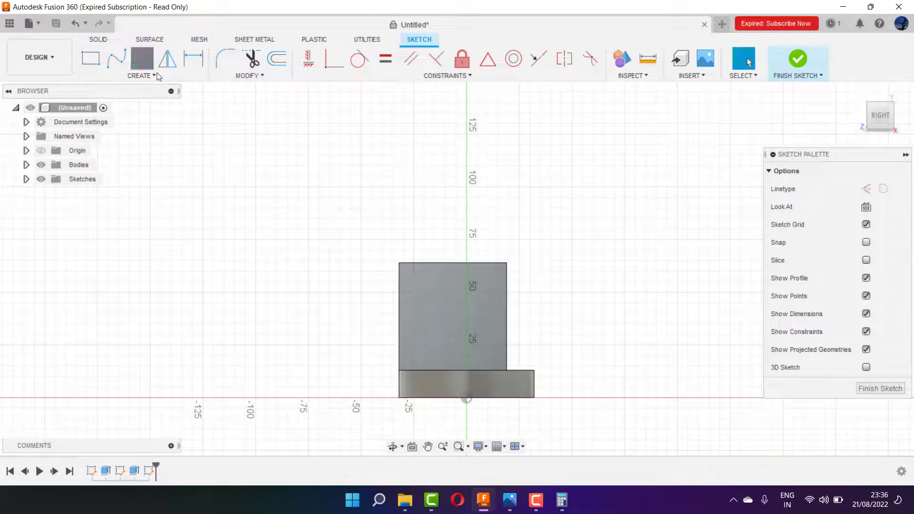
{"action": "left_click", "coordinate": [142, 59]}
{"action": "left_click", "coordinate": [400, 370]}
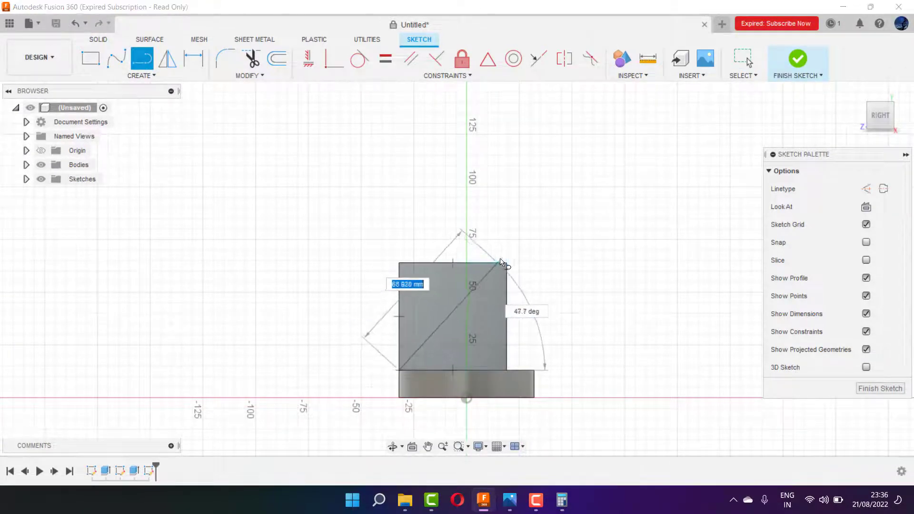
{"action": "left_click", "coordinate": [506, 263]}
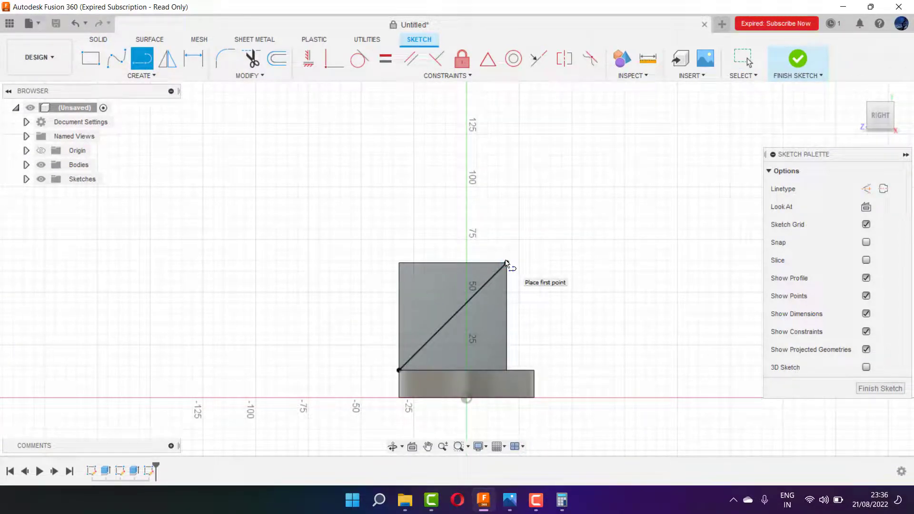
{"action": "left_click", "coordinate": [798, 59]}
Step: Cut away the block's upper triangle along the diagonal, leaving a sloped wedge rib
{"action": "left_click", "coordinate": [110, 64]}
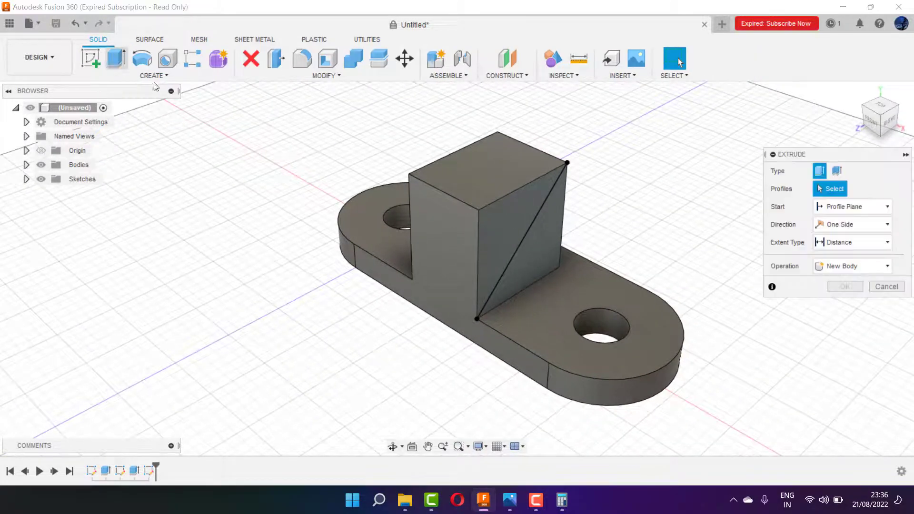
{"action": "left_click", "coordinate": [510, 227]}
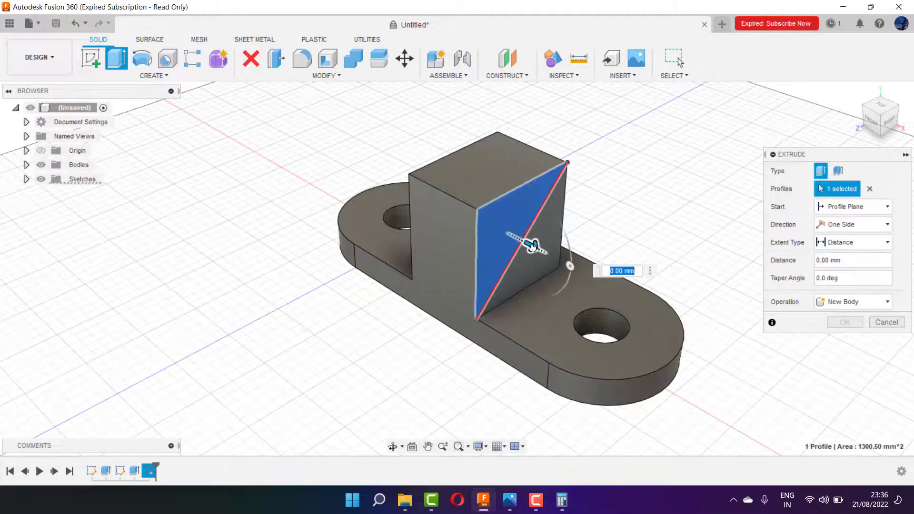
{"action": "left_click_drag", "start_coordinate": [527, 252], "coordinate": [344, 149]}
{"action": "left_click", "coordinate": [845, 340]}
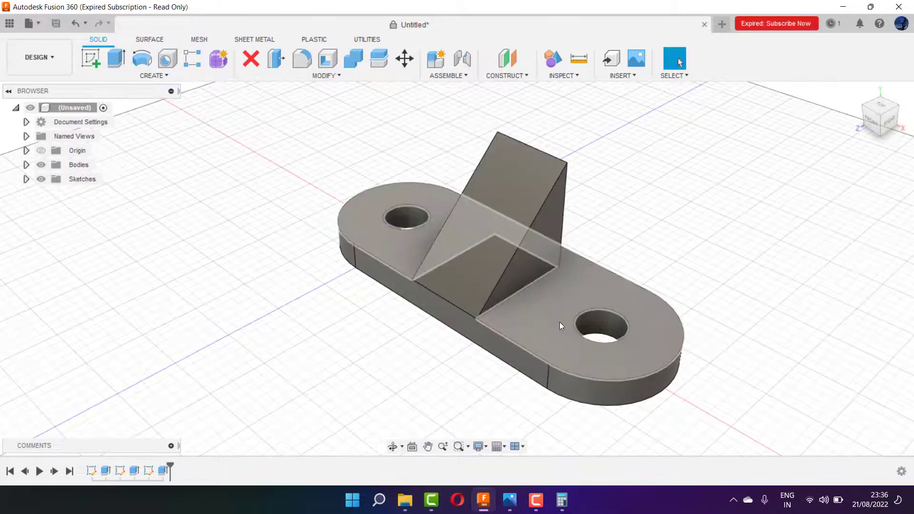
{"action": "left_click", "coordinate": [578, 307]}
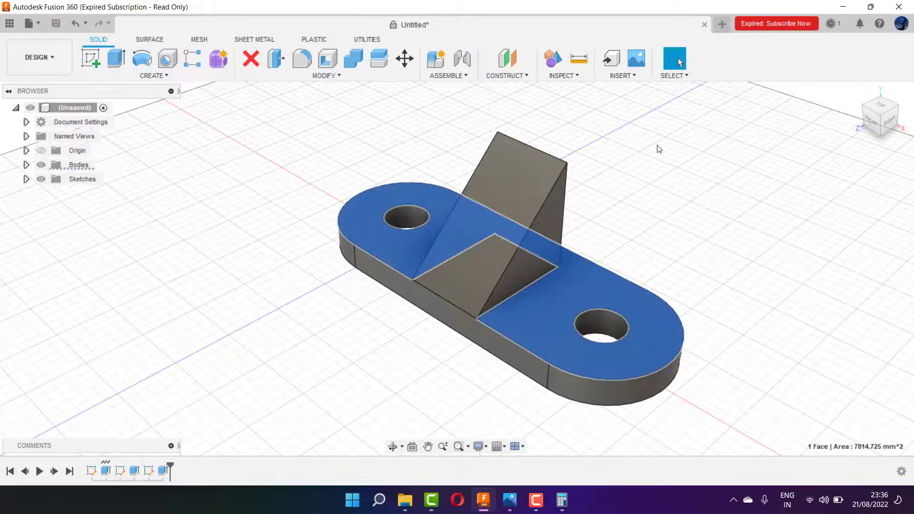
Step: Thicken the base plate by extruding its top face 4 mm around the wedge rib
{"action": "left_click", "coordinate": [90, 61]}
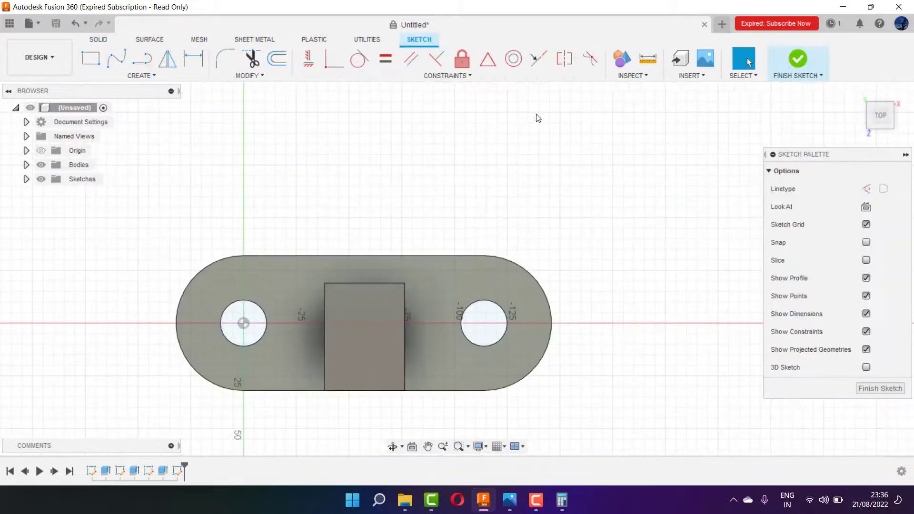
{"action": "left_click", "coordinate": [799, 56]}
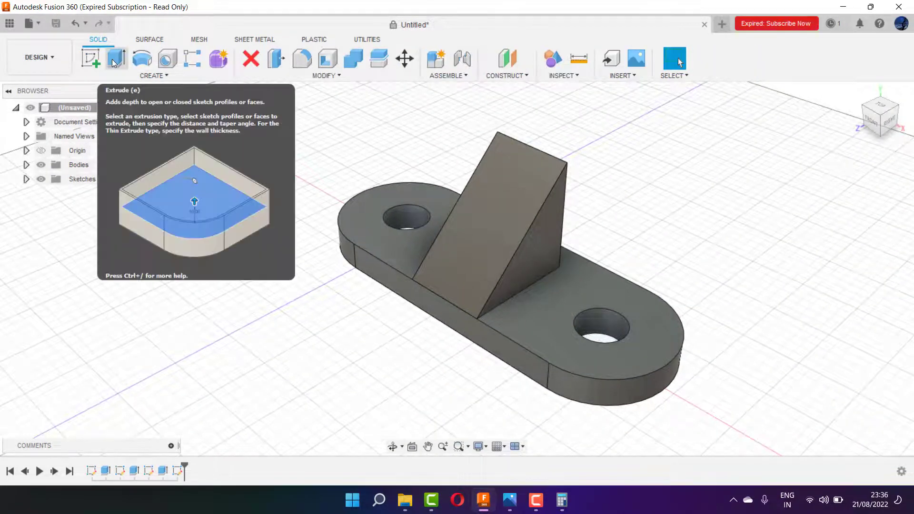
{"action": "left_click", "coordinate": [115, 63]}
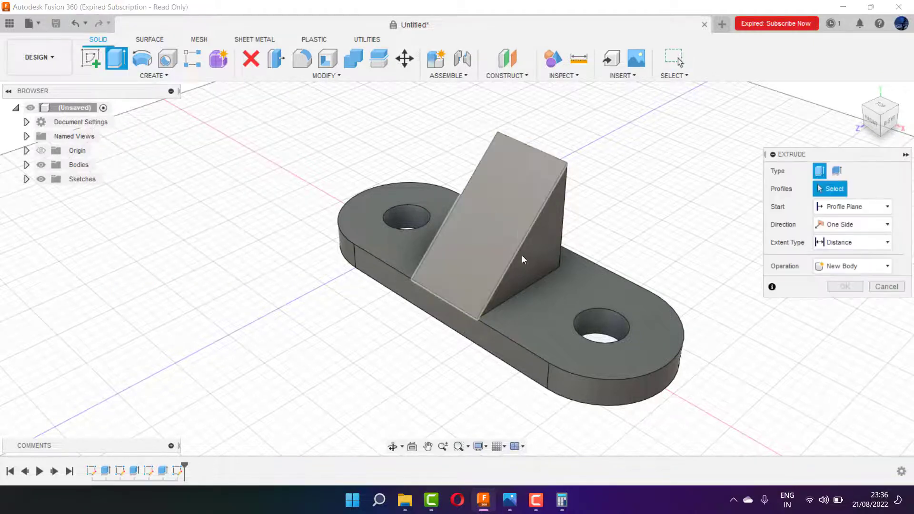
{"action": "left_click", "coordinate": [557, 299]}
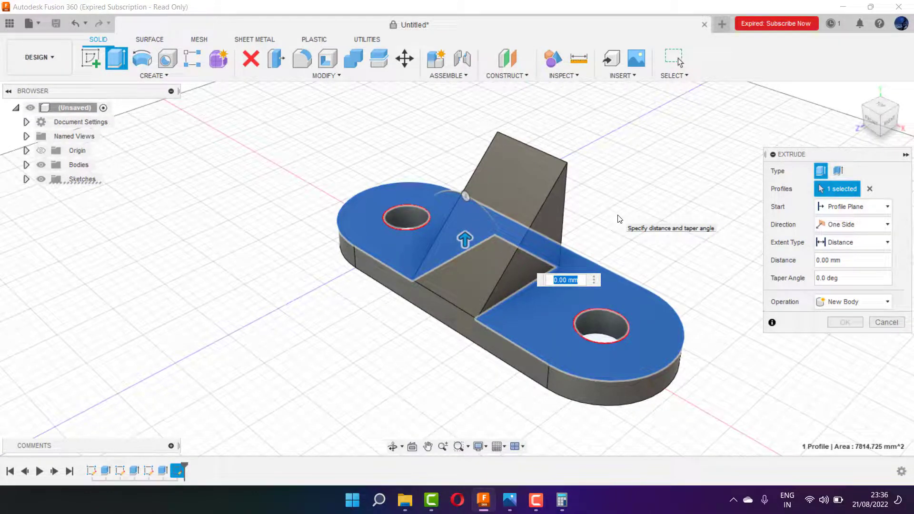
{"action": "type", "text": "4"}
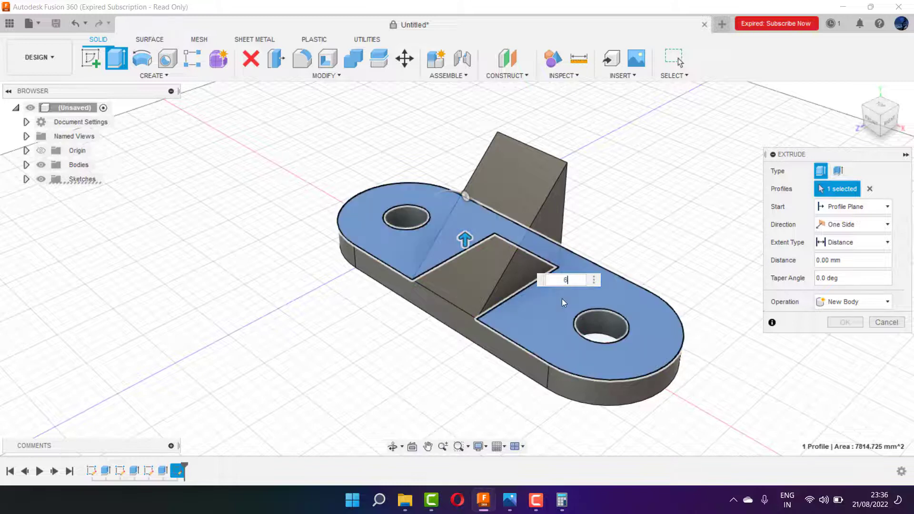
{"action": "left_click", "coordinate": [846, 323]}
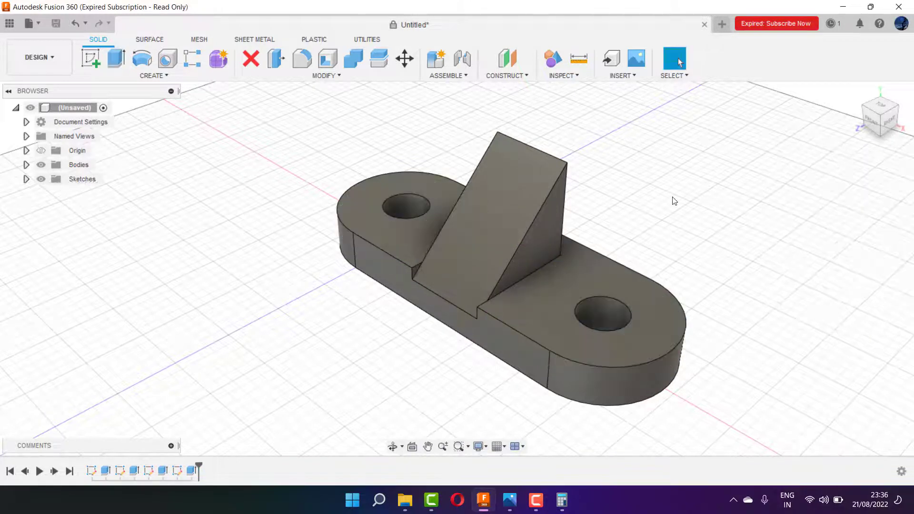
{"action": "left_click", "coordinate": [547, 323]}
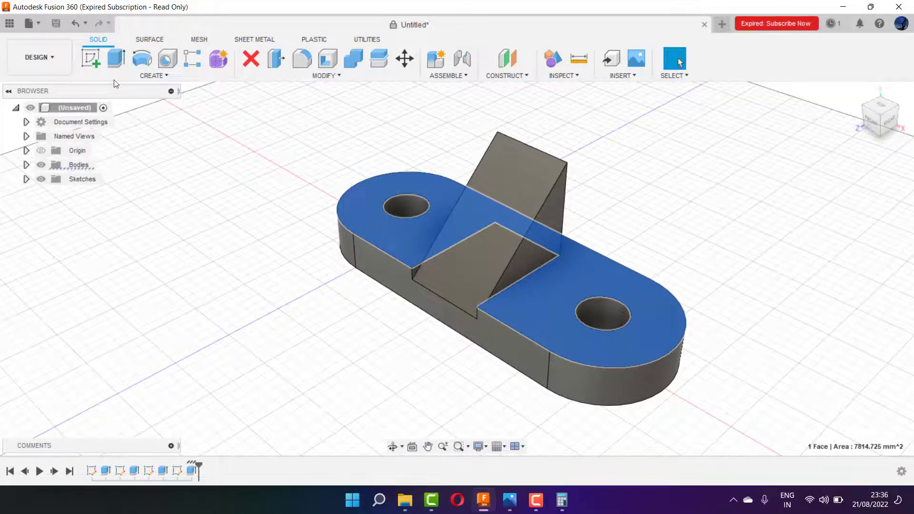
Step: Sketch a rectangle on the base top face spanning the plate's full width from its lower edge
{"action": "left_click", "coordinate": [85, 59]}
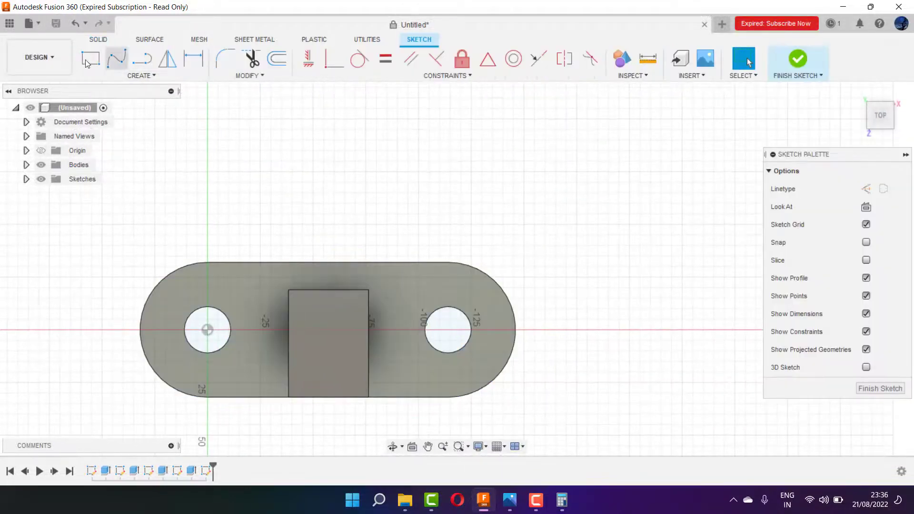
{"action": "left_click", "coordinate": [99, 62]}
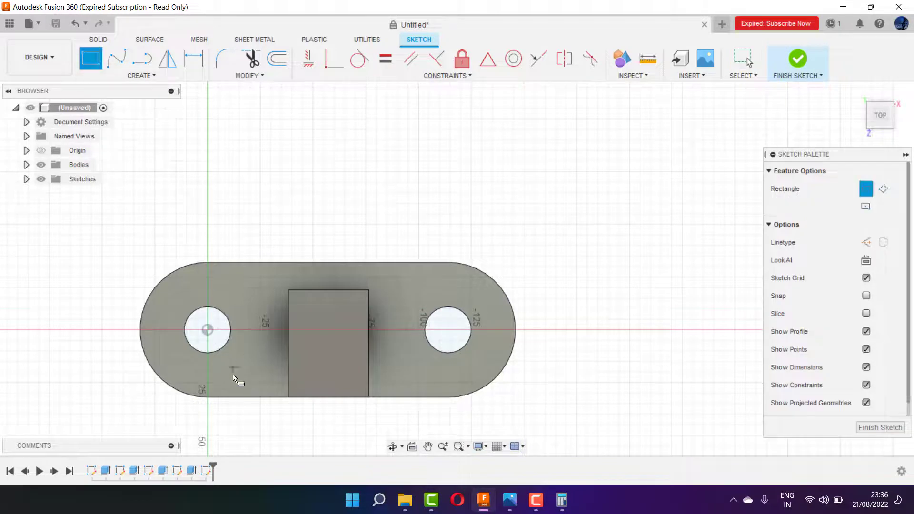
{"action": "left_click", "coordinate": [261, 397]}
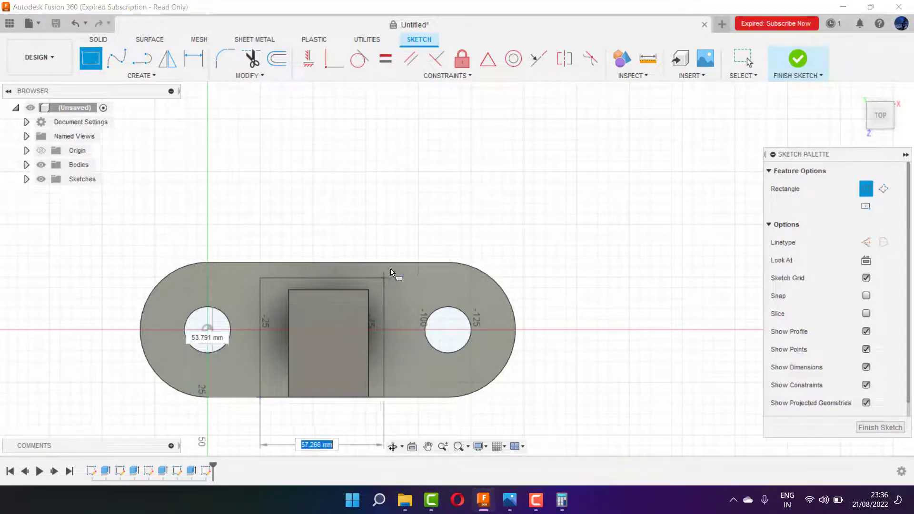
{"action": "left_click", "coordinate": [394, 262]}
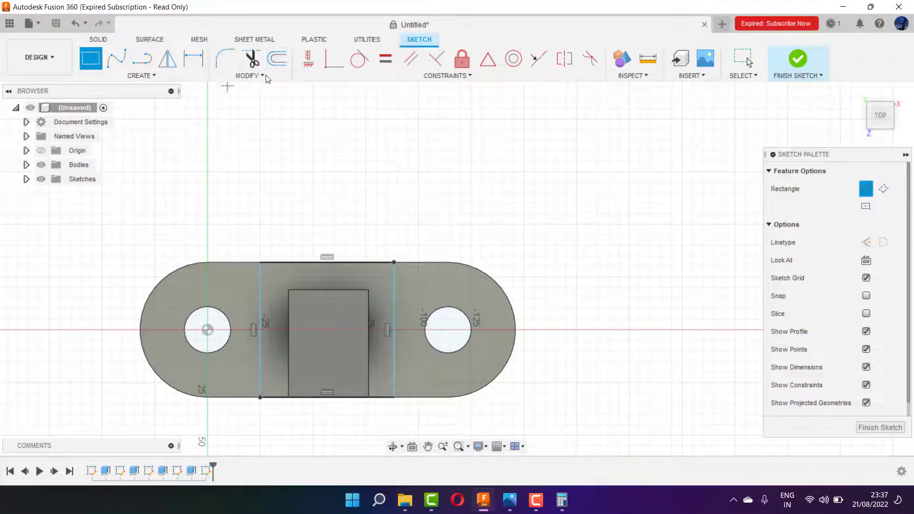
Step: Dimension the left and right gaps between outer and inner edges at 13 mm each
{"action": "left_click", "coordinate": [186, 58]}
{"action": "left_click", "coordinate": [261, 363]}
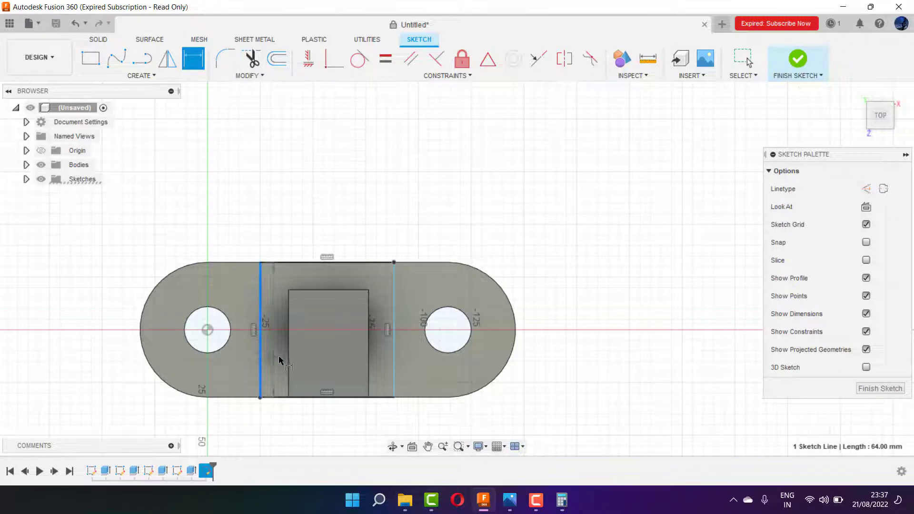
{"action": "left_click", "coordinate": [288, 361]}
{"action": "left_click", "coordinate": [288, 223]}
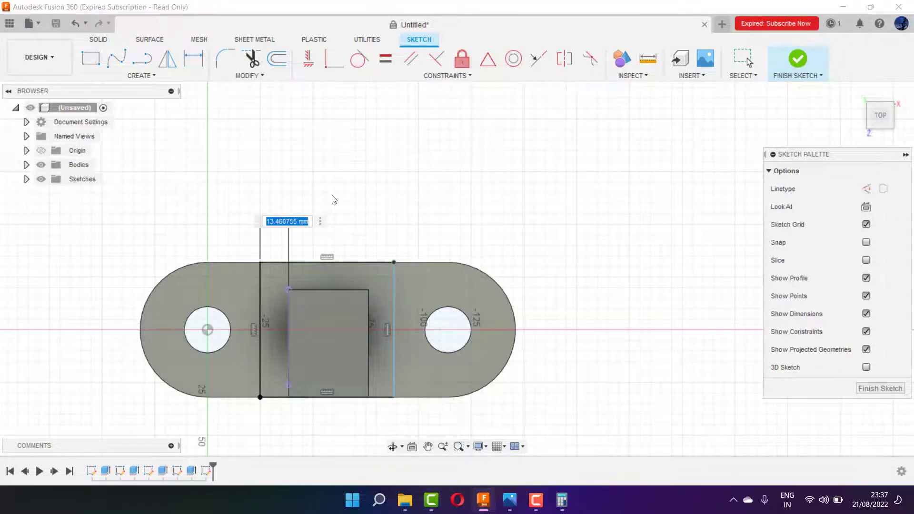
{"action": "type", "text": "13"}
{"action": "key", "text": "Return"}
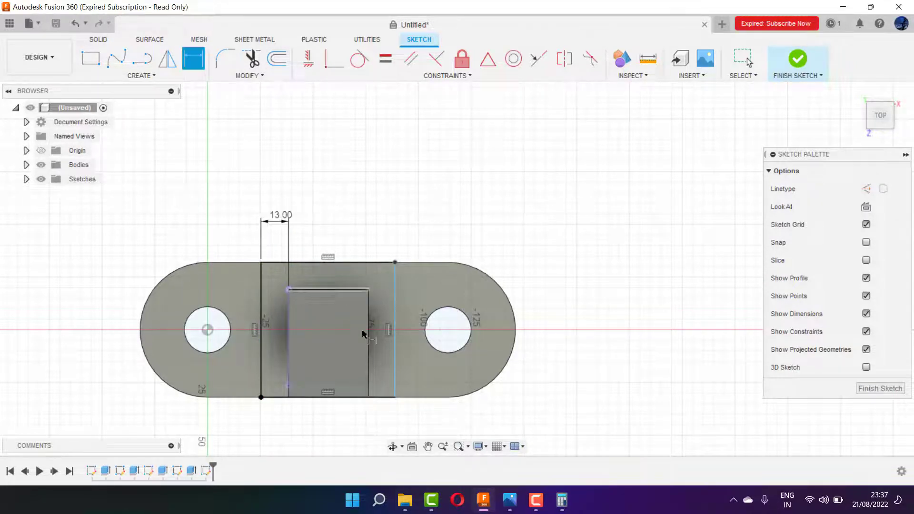
{"action": "left_click", "coordinate": [396, 307]}
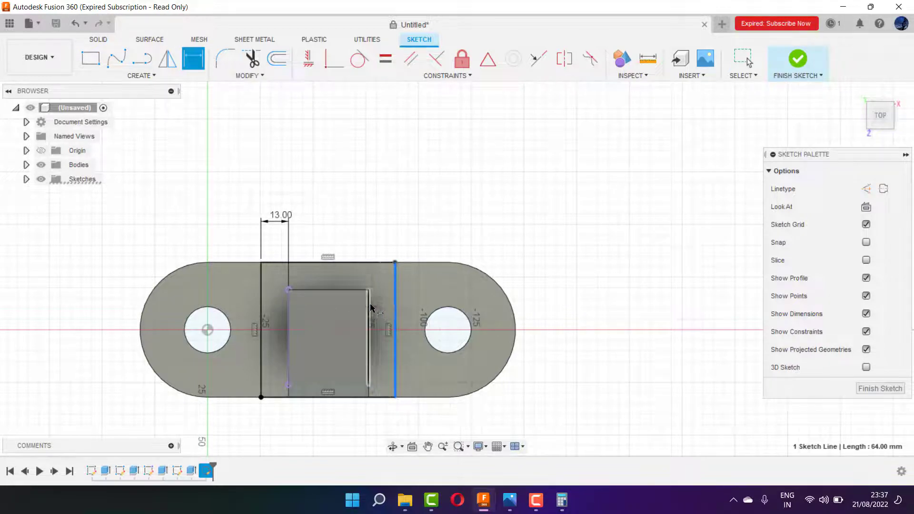
{"action": "left_click", "coordinate": [370, 307]}
{"action": "left_click", "coordinate": [405, 195]}
{"action": "type", "text": "13"}
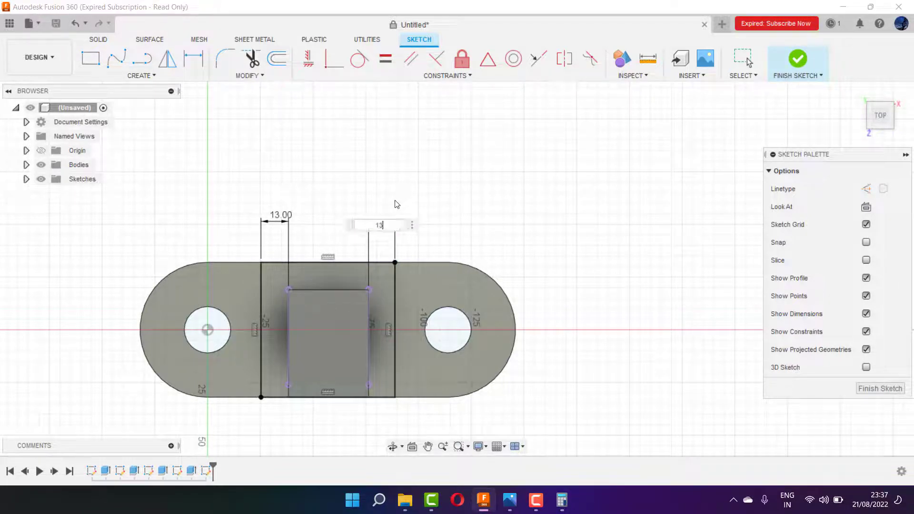
{"action": "key", "text": "Return"}
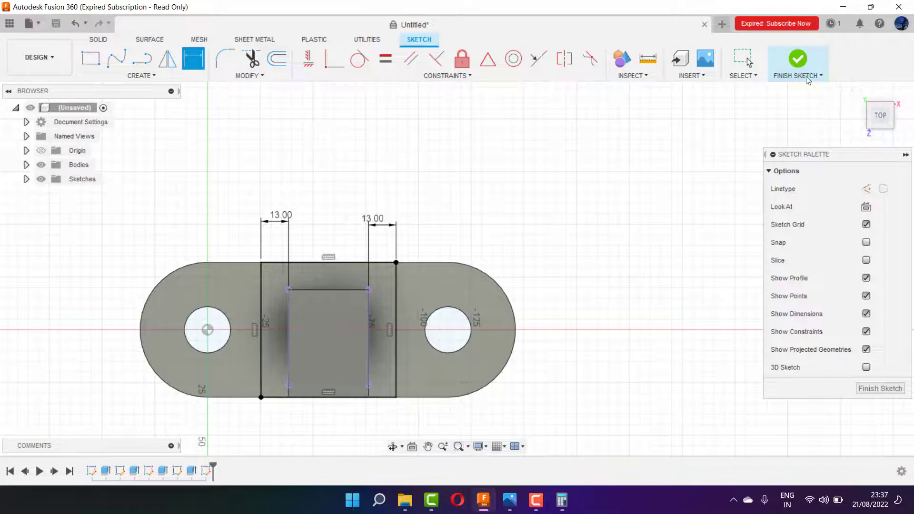
Step: Draw the inner rectangle between the 13 mm insets and trim extra lines into a U-shaped profile
{"action": "left_click", "coordinate": [93, 63]}
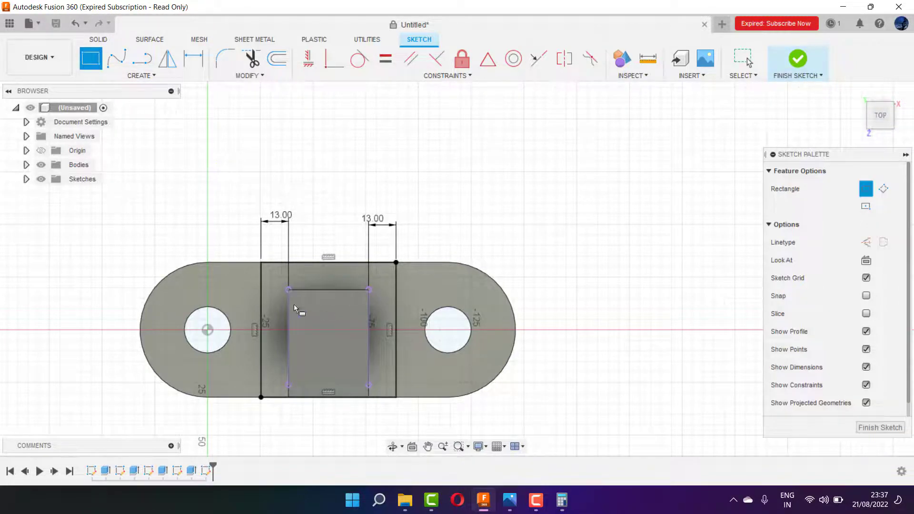
{"action": "left_click", "coordinate": [288, 289]}
{"action": "left_click", "coordinate": [370, 398]}
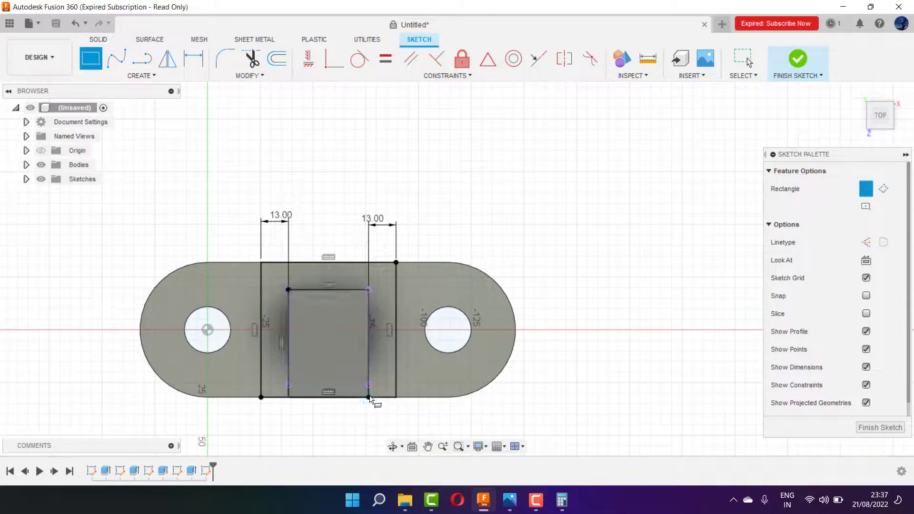
{"action": "left_click", "coordinate": [251, 58]}
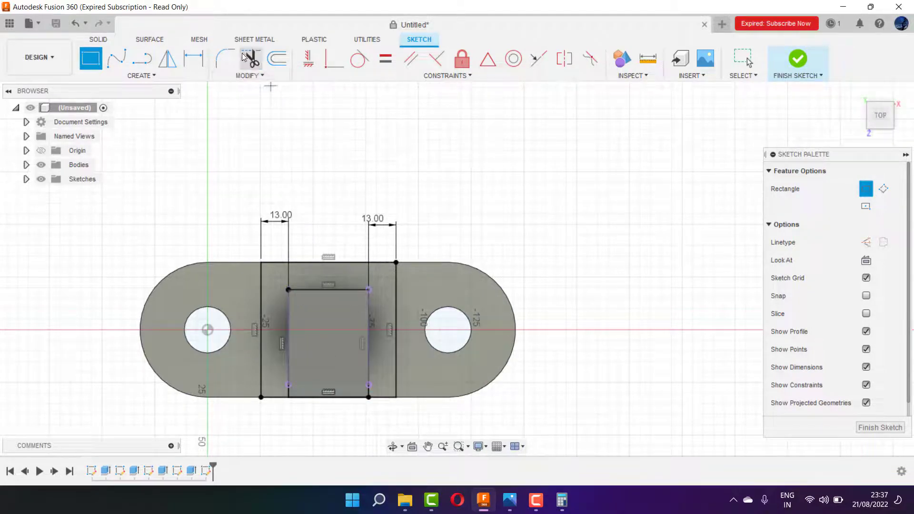
{"action": "left_click", "coordinate": [336, 382]}
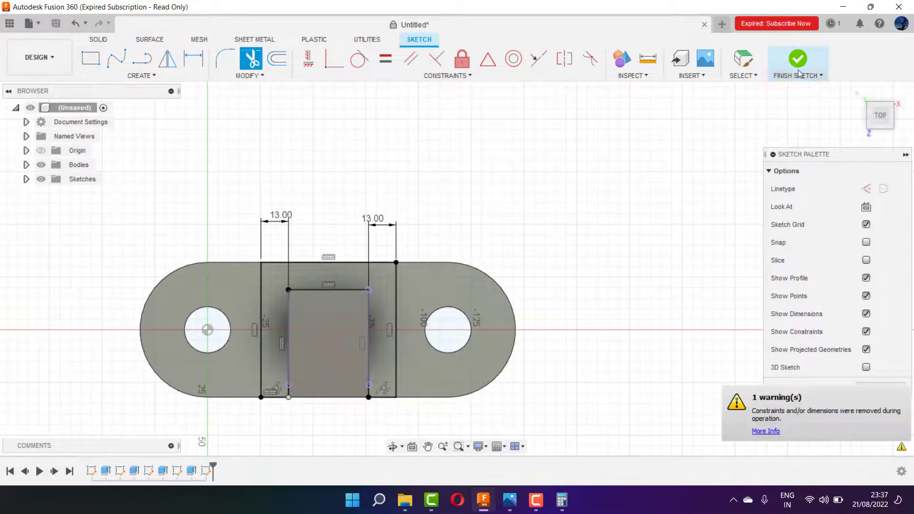
{"action": "left_click", "coordinate": [826, 94]}
{"action": "key", "text": "Escape"}
{"action": "key", "text": "e"}
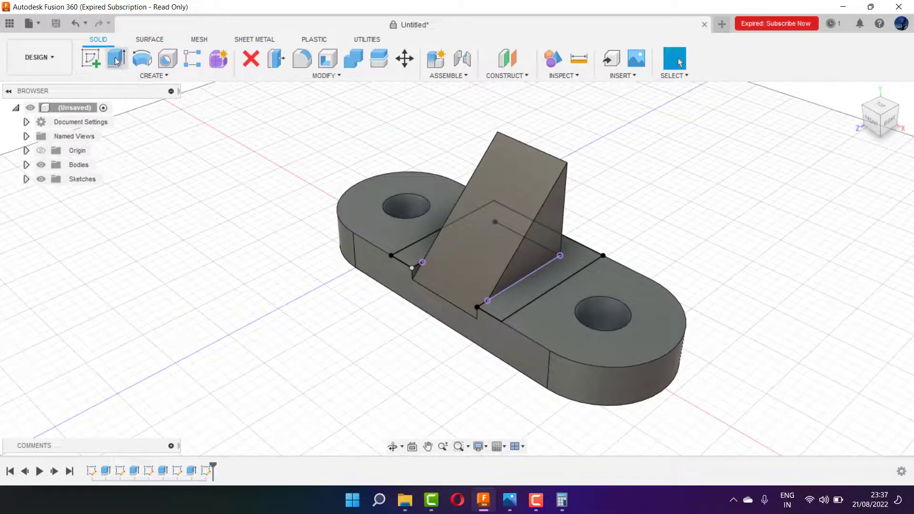
Step: Extrude the U-shaped profile 45 mm upward as a Join, then reopen drawing.jpg
{"action": "left_click", "coordinate": [579, 257]}
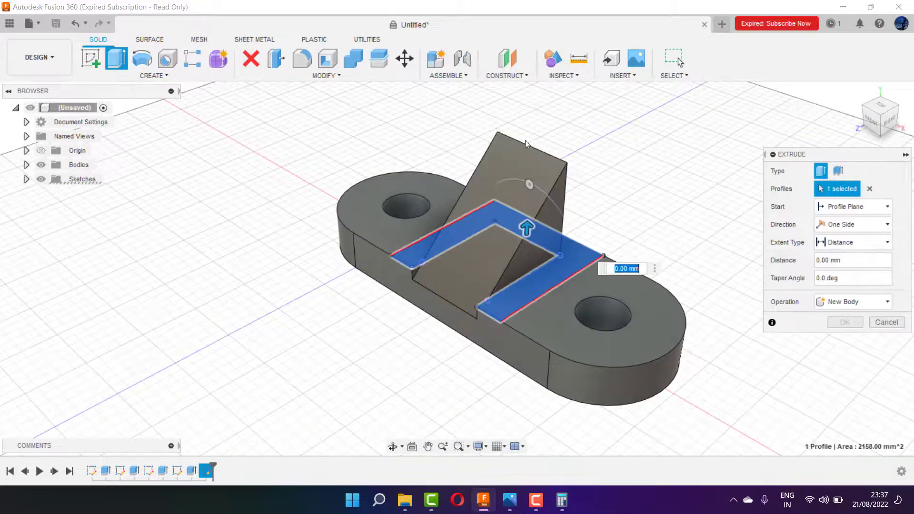
{"action": "type", "text": "40"}
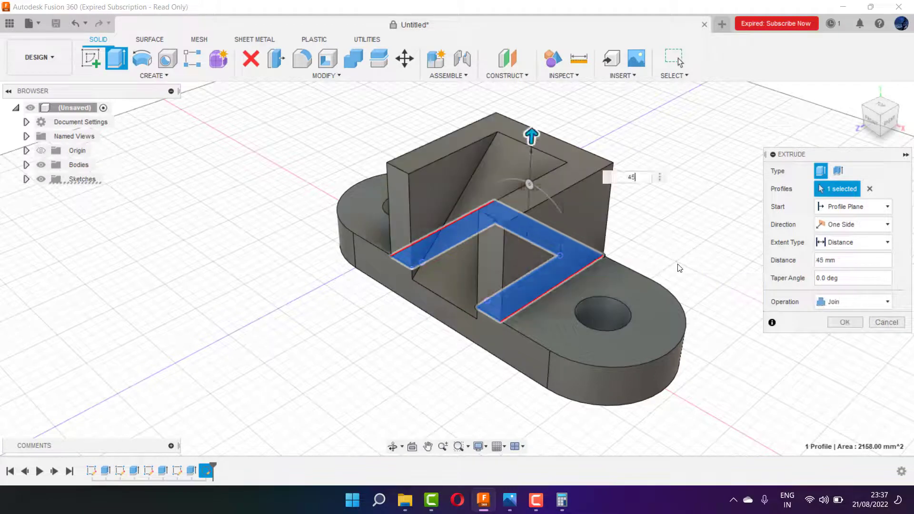
{"action": "key", "text": "Return"}
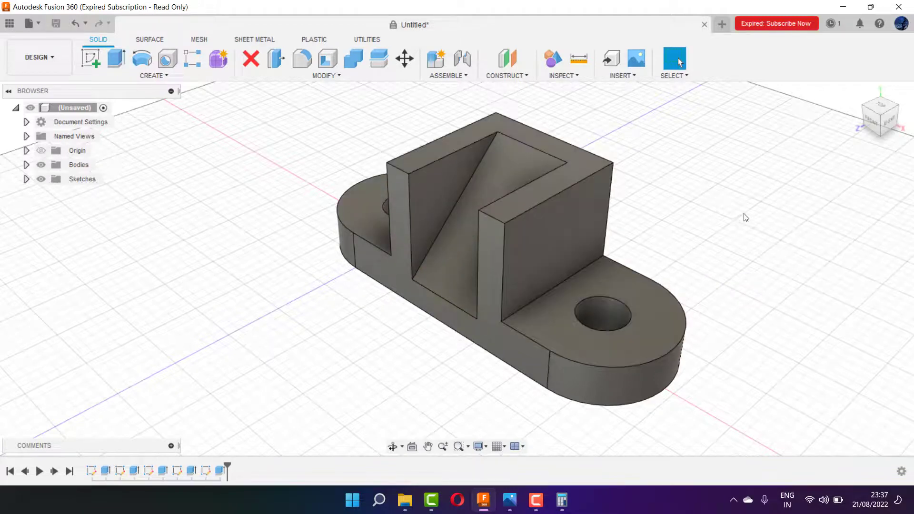
{"action": "left_click", "coordinate": [510, 500]}
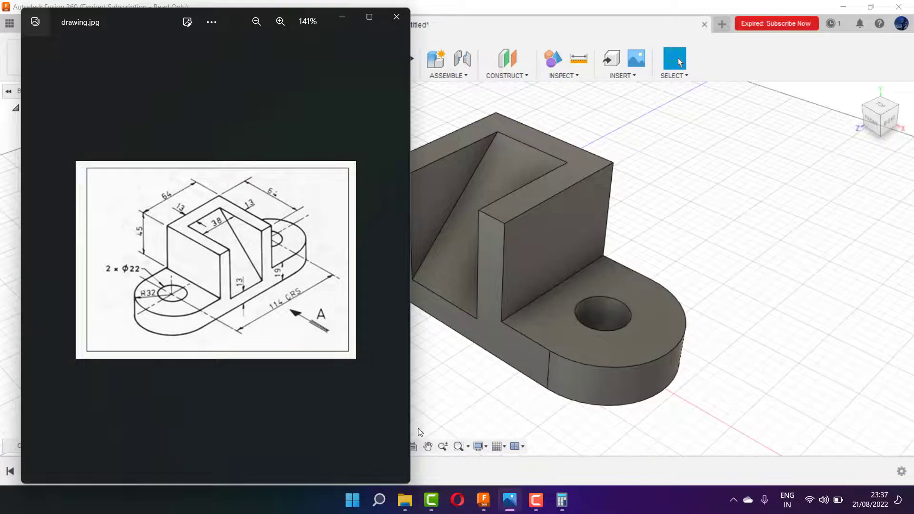
Step: Hide drawing.jpg and orbit the finished bracket to inspect it from several angles
{"action": "left_click", "coordinate": [473, 404]}
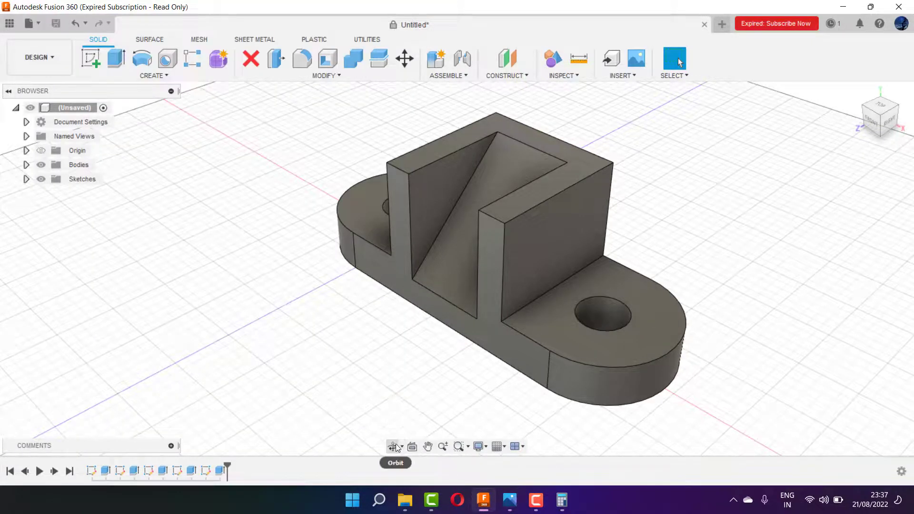
{"action": "left_click", "coordinate": [401, 447]}
{"action": "mouse_move", "coordinate": [498, 328]}
{"action": "left_mouse_down"}
{"action": "mouse_move", "coordinate": [572, 323]}
{"action": "mouse_move", "coordinate": [598, 306]}
{"action": "left_mouse_up"}
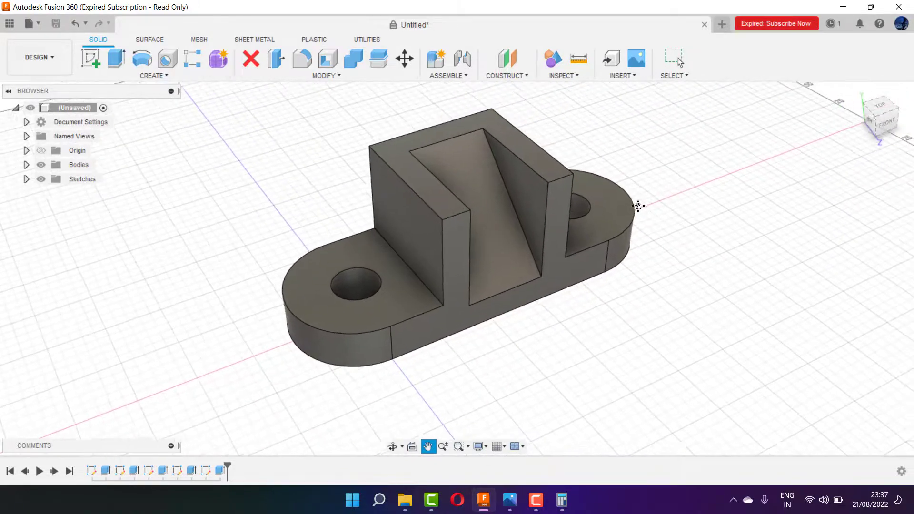
{"action": "left_click_drag", "start_coordinate": [710, 167], "coordinate": [498, 310]}
{"action": "key", "text": "Escape"}
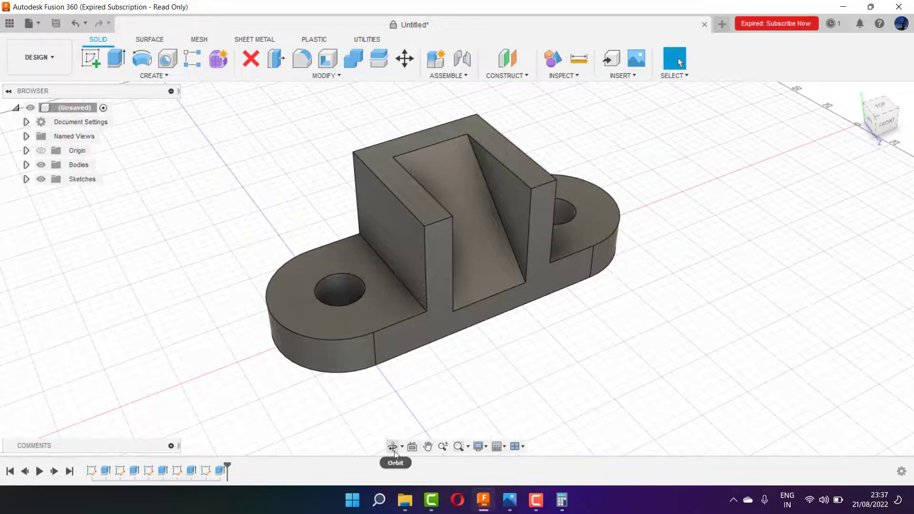
{"action": "left_click", "coordinate": [393, 446]}
{"action": "left_click_drag", "start_coordinate": [576, 253], "coordinate": [604, 245]}
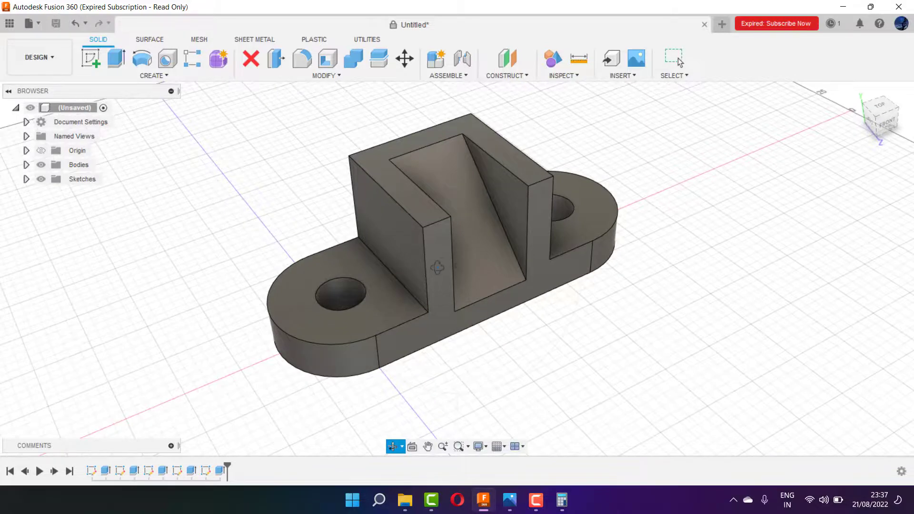
Step: Orbit the bracket to another isometric angle and return to selection mode
{"action": "left_click_drag", "start_coordinate": [437, 268], "coordinate": [643, 118]}
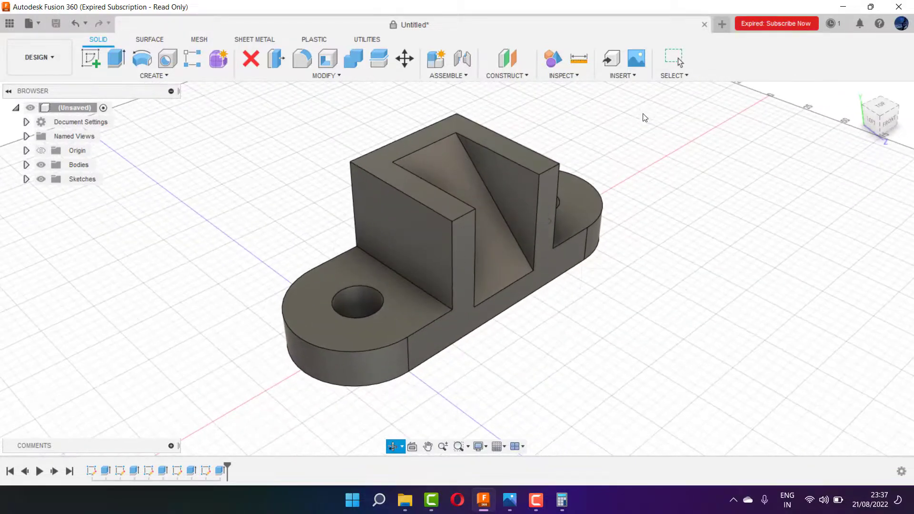
{"action": "right_click", "coordinate": [675, 118]}
{"action": "key", "text": "Escape"}
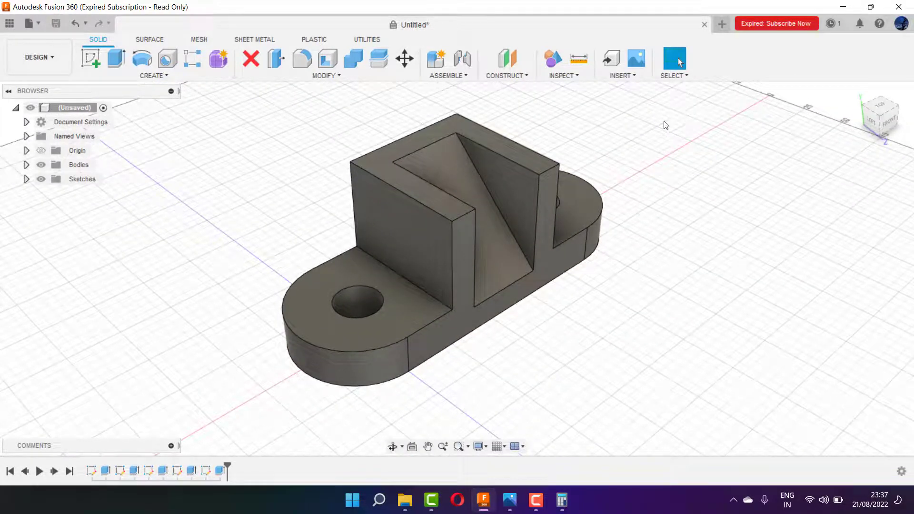
Step: Toggle the Data Panel to check project files and projects, then open the workspace list
{"action": "left_click", "coordinate": [41, 24]}
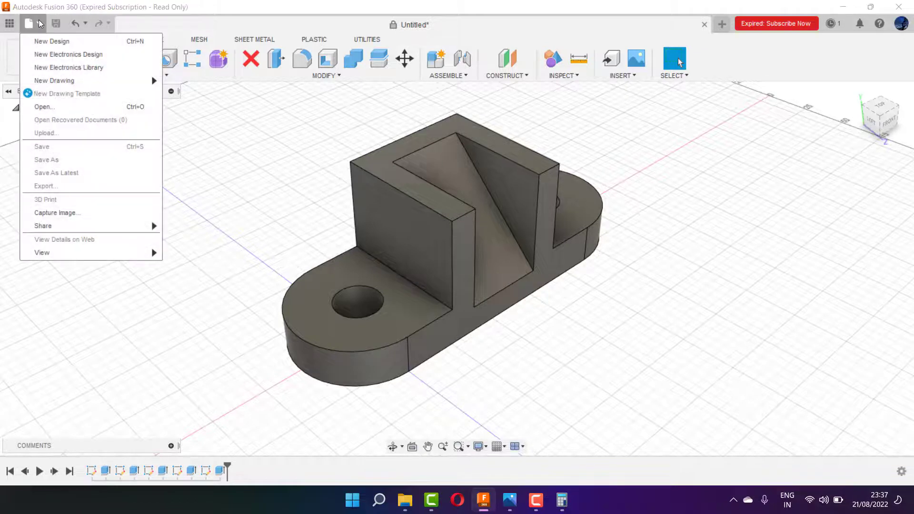
{"action": "left_click", "coordinate": [9, 23]}
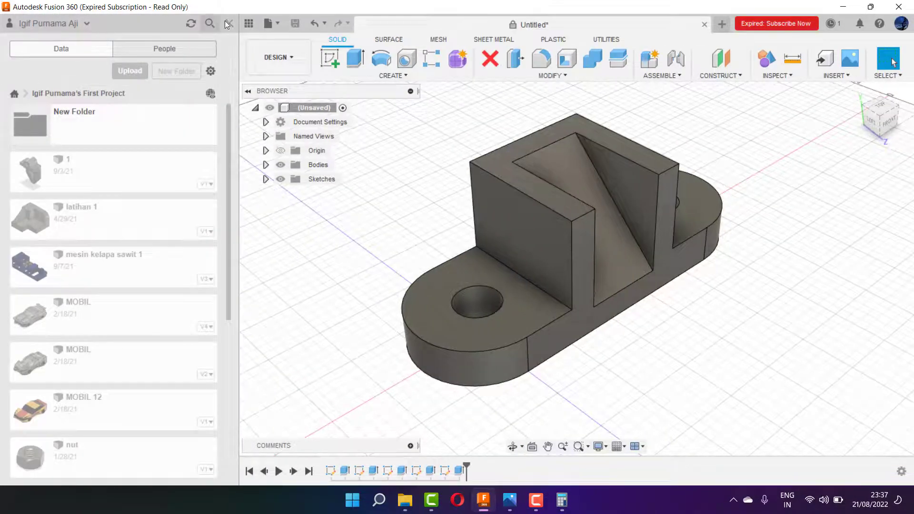
{"action": "left_click", "coordinate": [229, 24]}
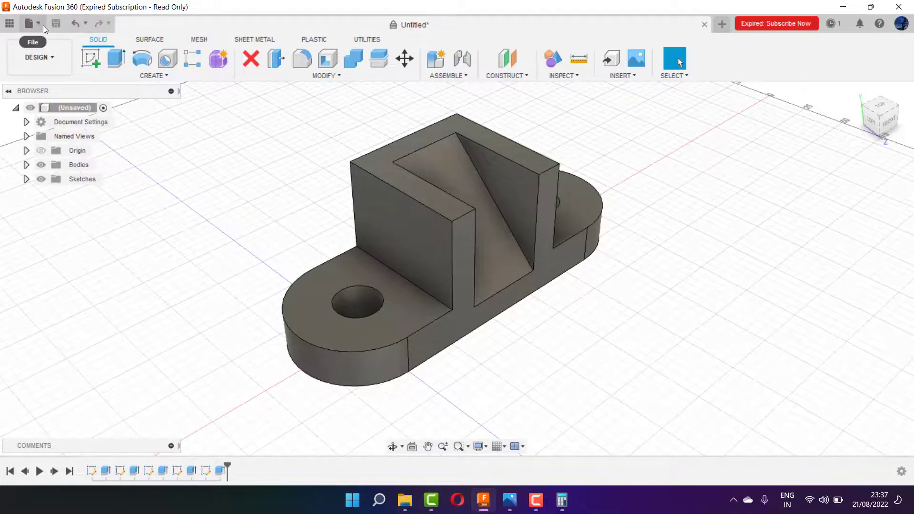
{"action": "left_click", "coordinate": [43, 25]}
{"action": "left_click", "coordinate": [12, 23]}
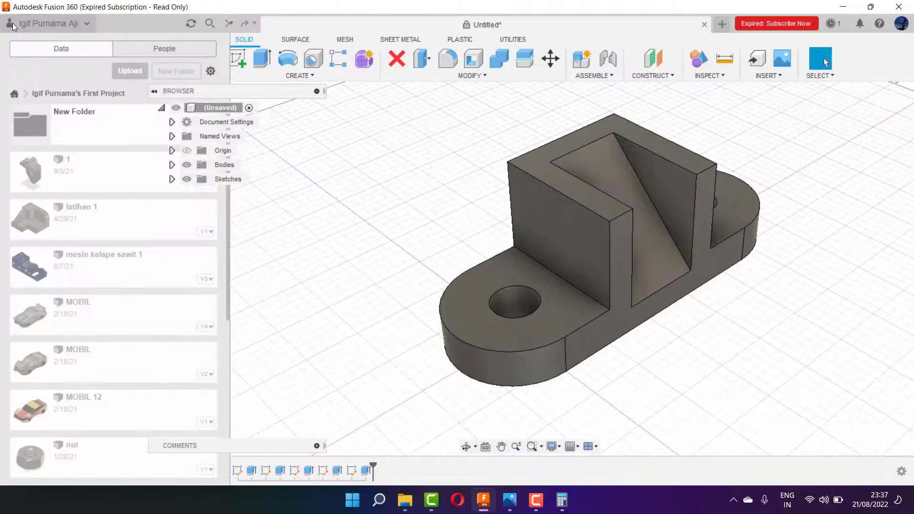
{"action": "left_click", "coordinate": [13, 23]}
{"action": "left_click", "coordinate": [291, 219]}
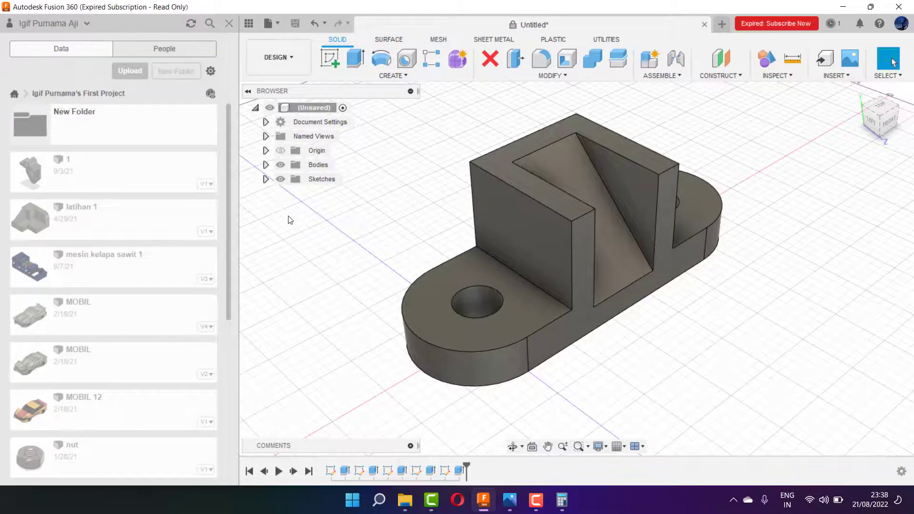
{"action": "left_click", "coordinate": [229, 24]}
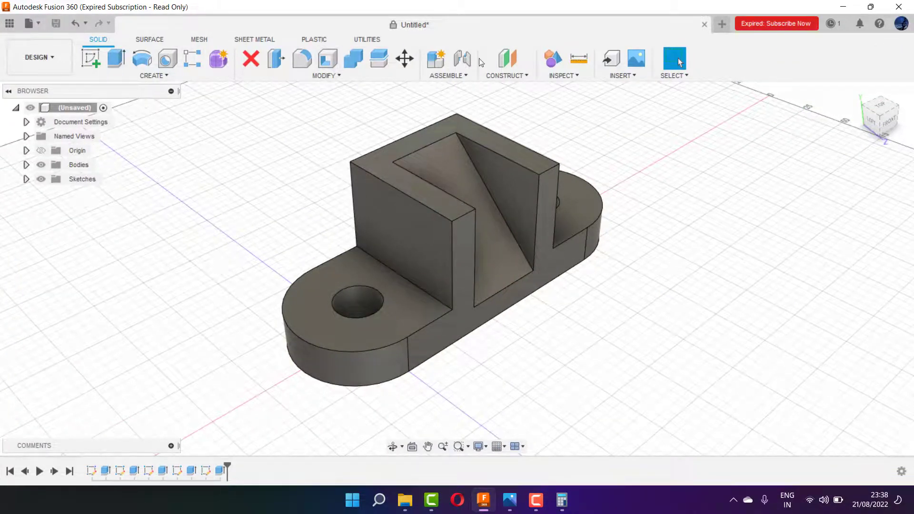
{"action": "left_click", "coordinate": [61, 57]}
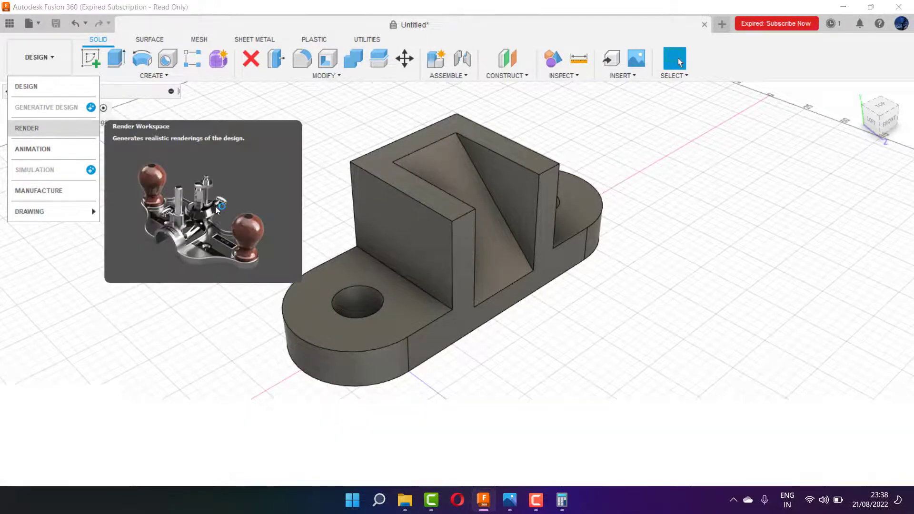
Step: Switch to the Render workspace and open the Metal > Aluminum appearance library
{"action": "left_click", "coordinate": [47, 130]}
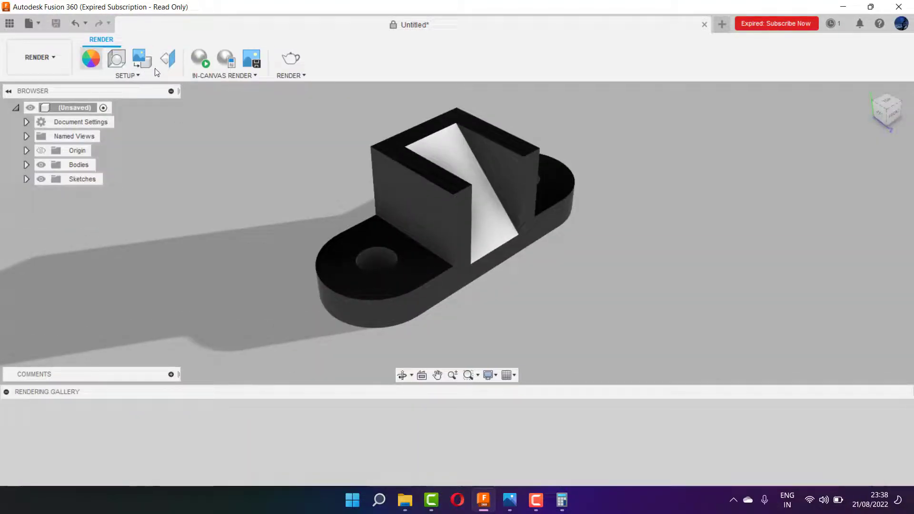
{"action": "key", "text": "a"}
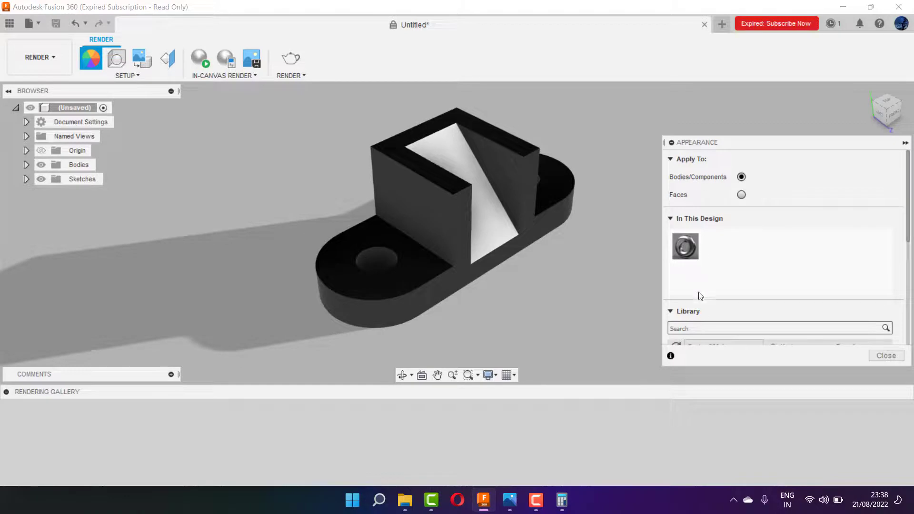
{"action": "scroll", "coordinate": [696, 319], "scroll_direction": "down", "scroll_amount": 2}
{"action": "scroll", "coordinate": [696, 317], "scroll_direction": "down", "scroll_amount": 3}
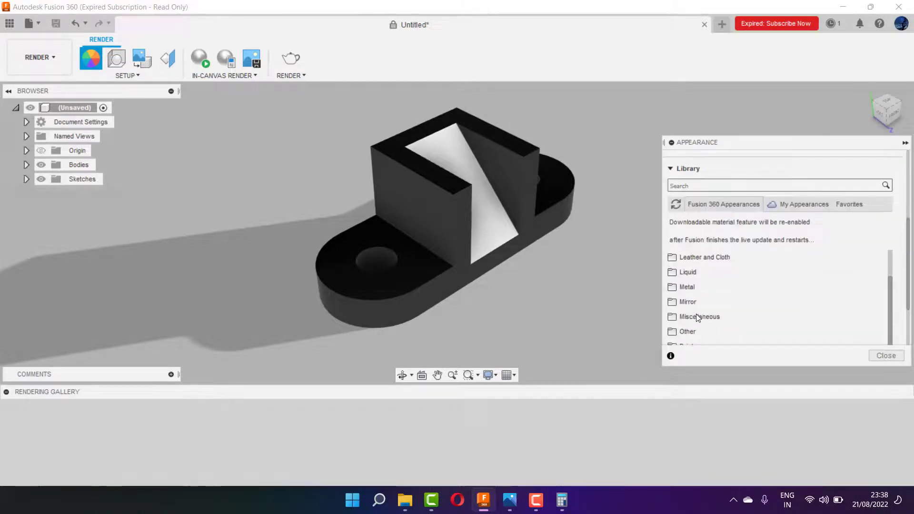
{"action": "left_click", "coordinate": [698, 287]}
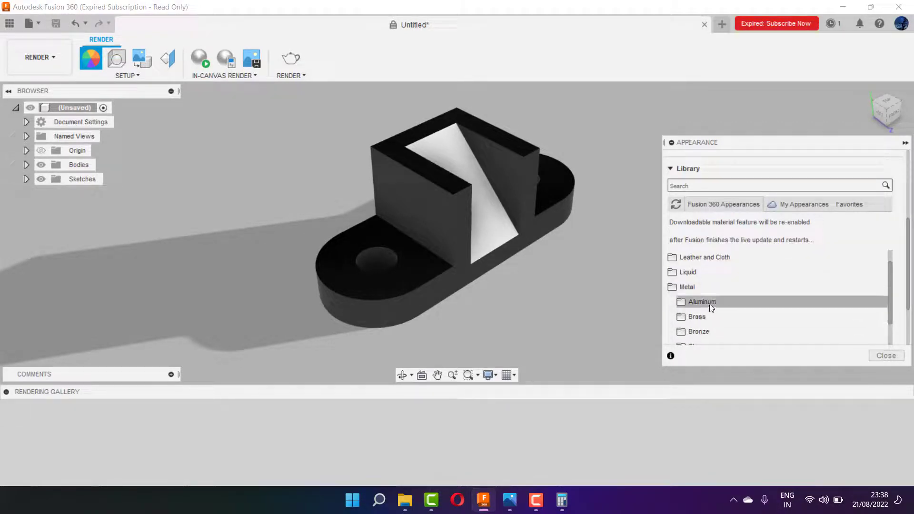
{"action": "left_click", "coordinate": [714, 303]}
Step: Apply Aluminum - Bead Blasted to the bracket body and review its settings in the editor
{"action": "scroll", "coordinate": [714, 305], "scroll_direction": "down", "scroll_amount": 3}
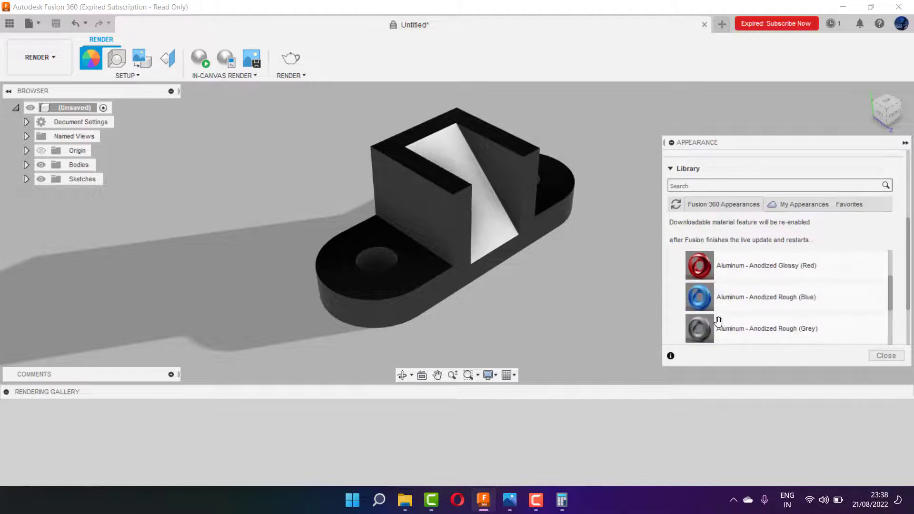
{"action": "scroll", "coordinate": [709, 290], "scroll_direction": "down", "scroll_amount": 2}
{"action": "scroll", "coordinate": [710, 300], "scroll_direction": "up", "scroll_amount": 2}
{"action": "scroll", "coordinate": [710, 310], "scroll_direction": "up", "scroll_amount": 3}
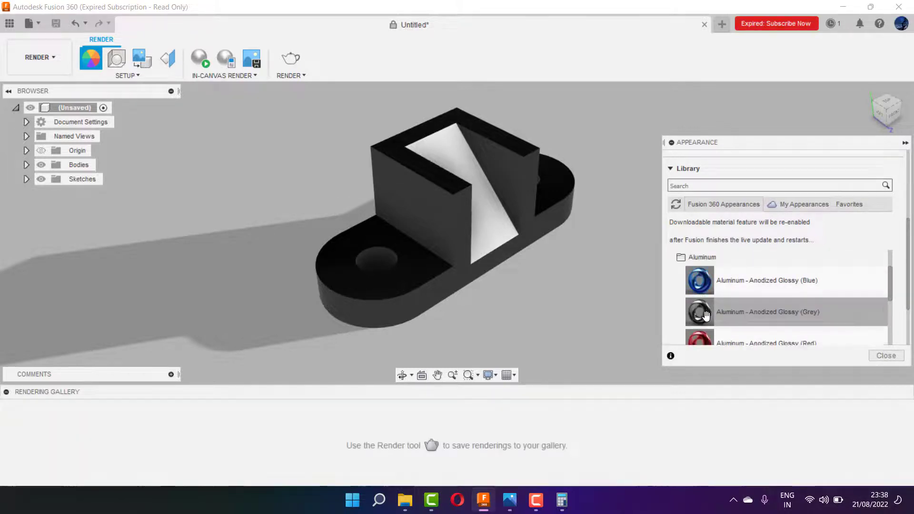
{"action": "scroll", "coordinate": [712, 313], "scroll_direction": "down", "scroll_amount": 3}
{"action": "left_click_drag", "start_coordinate": [706, 305], "coordinate": [494, 218]}
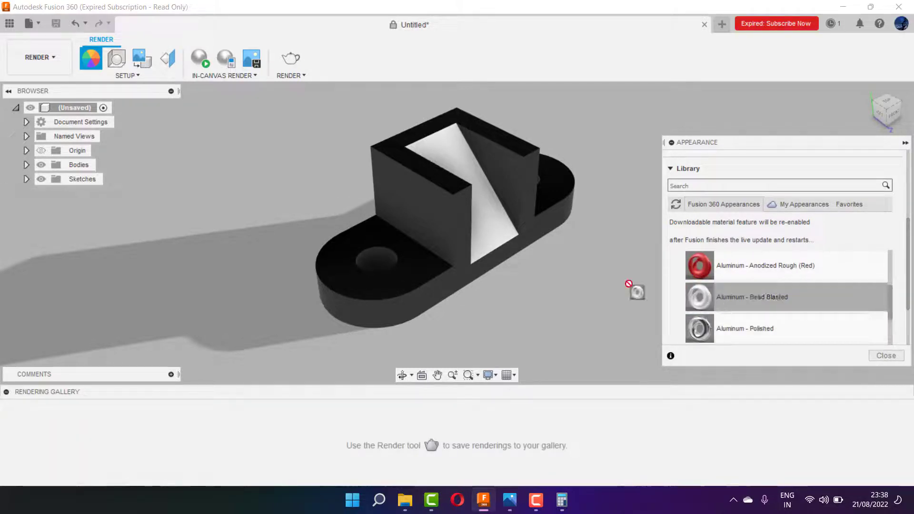
{"action": "scroll", "coordinate": [744, 310], "scroll_direction": "up", "scroll_amount": 3}
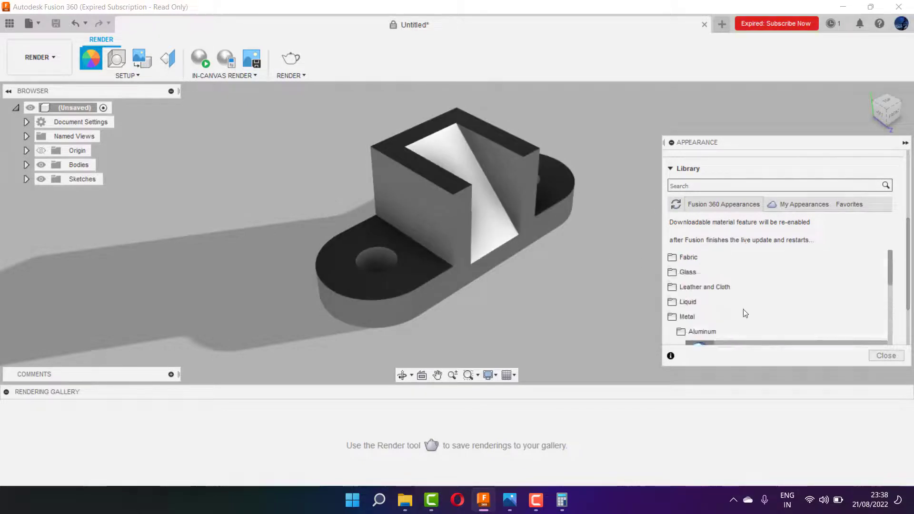
{"action": "scroll", "coordinate": [734, 305], "scroll_direction": "up", "scroll_amount": 3}
{"action": "double_click", "coordinate": [717, 221]}
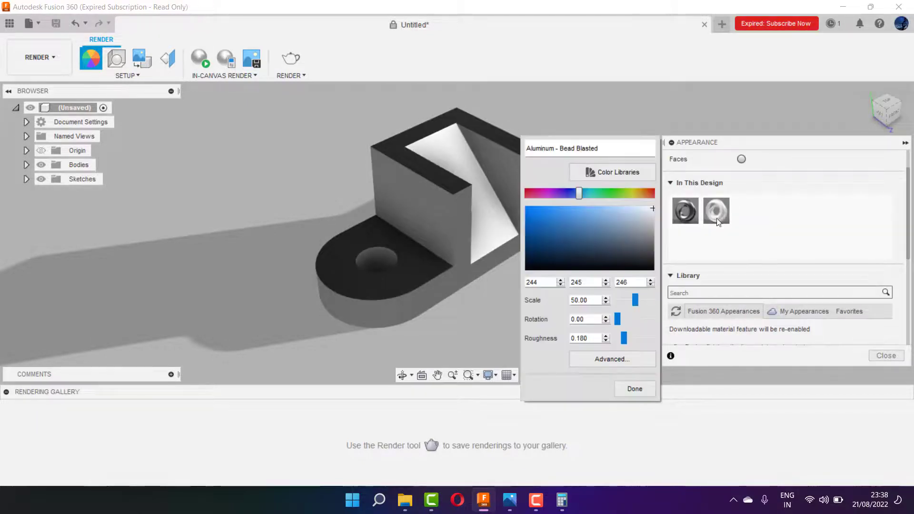
{"action": "key", "text": "Return"}
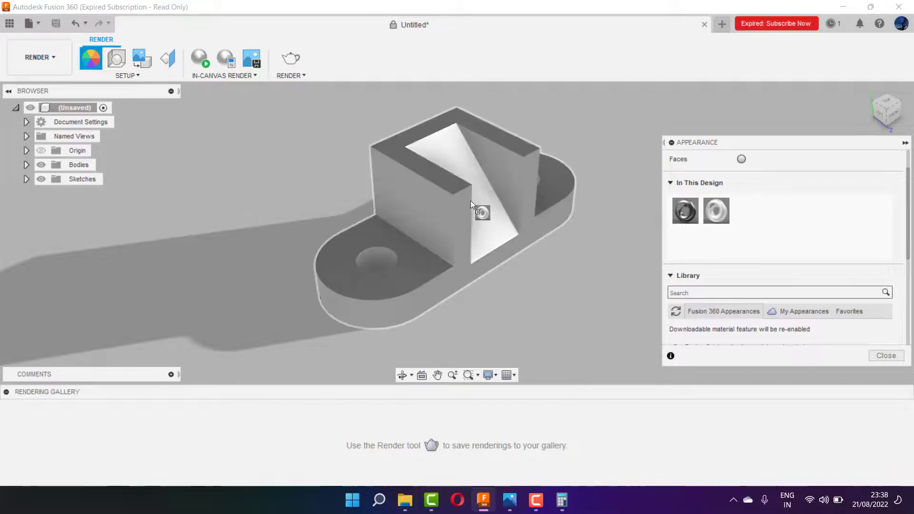
Step: Start an in-canvas render of the bracket with quality set to Infinite
{"action": "left_click", "coordinate": [198, 61]}
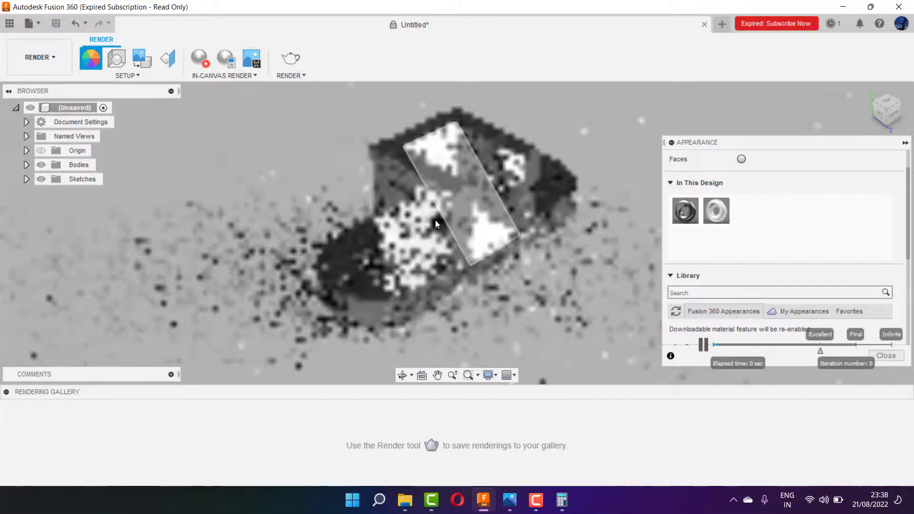
{"action": "mouse_move", "coordinate": [499, 256]}
{"action": "middle_mouse_down", "text": "shift"}
{"action": "mouse_move", "coordinate": [518, 244]}
{"action": "mouse_move", "coordinate": [549, 191]}
{"action": "middle_mouse_up", "text": "shift"}
{"action": "scroll", "coordinate": [542, 185], "scroll_direction": "up", "scroll_amount": 1}
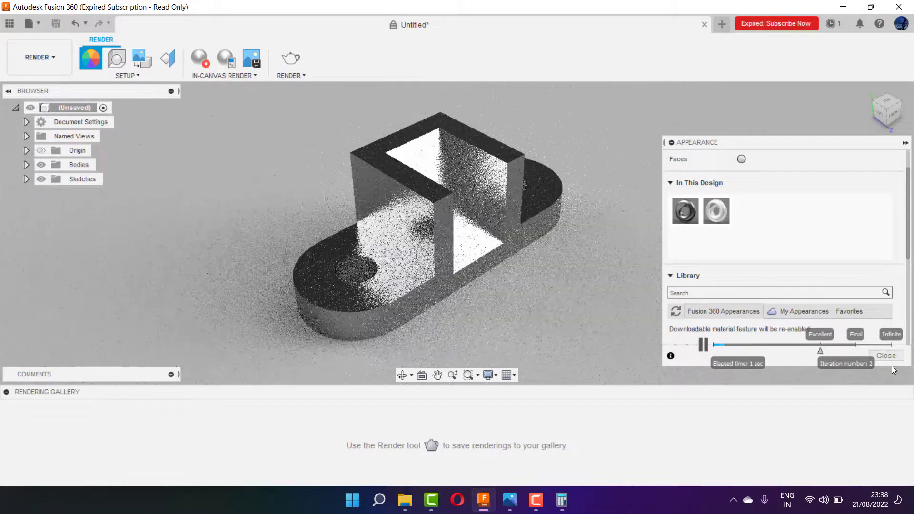
{"action": "left_click_drag", "start_coordinate": [831, 352], "coordinate": [892, 353]}
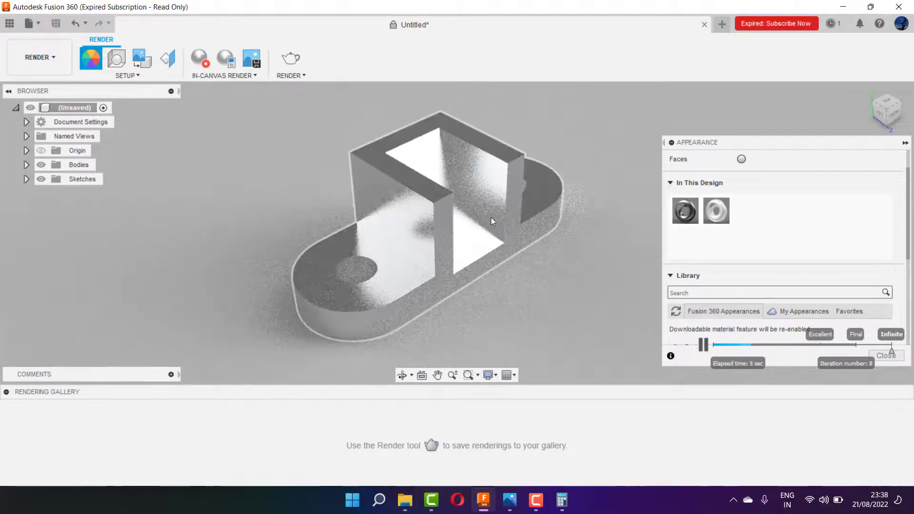
Step: Try Anodized Glossy (Red) on the bracket, then restore Aluminum - Bead Blasted
{"action": "scroll", "coordinate": [490, 218], "scroll_direction": "up", "scroll_amount": 1}
{"action": "scroll", "coordinate": [707, 284], "scroll_direction": "down", "scroll_amount": 3}
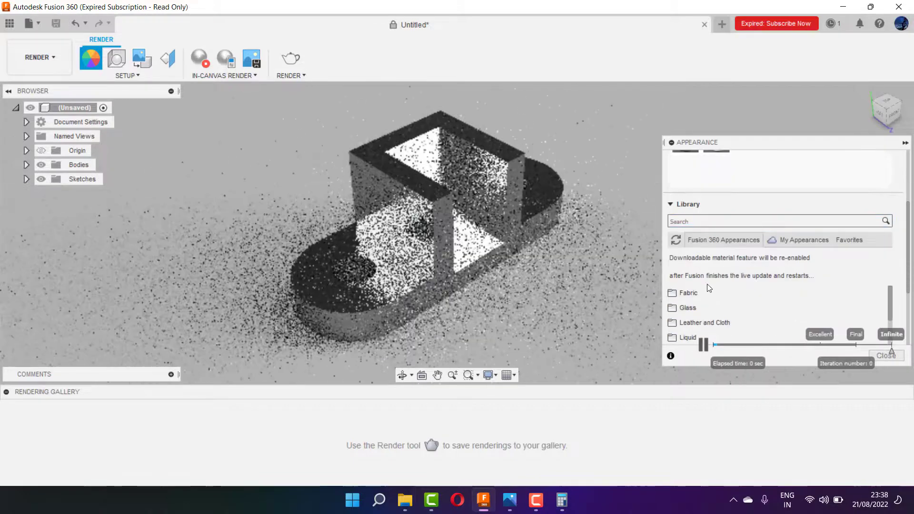
{"action": "scroll", "coordinate": [708, 305], "scroll_direction": "down", "scroll_amount": 3}
{"action": "scroll", "coordinate": [708, 315], "scroll_direction": "down", "scroll_amount": 3}
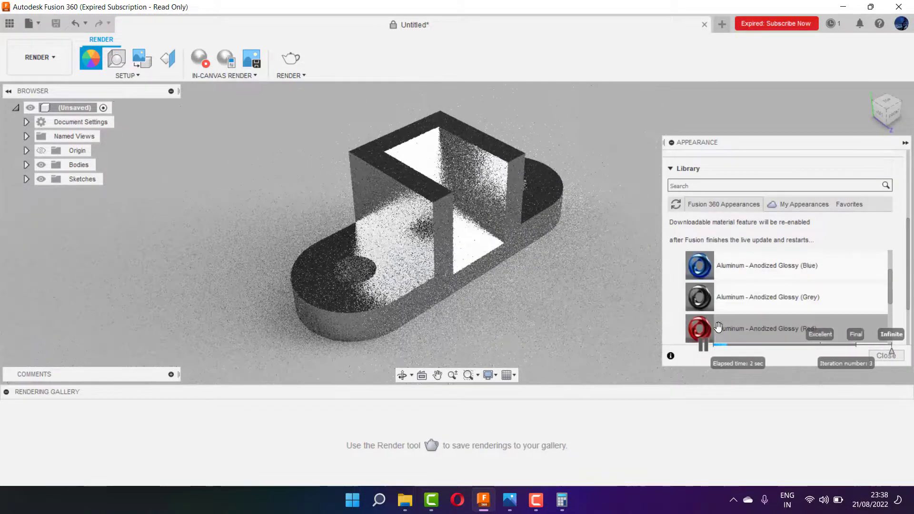
{"action": "left_click_drag", "start_coordinate": [707, 317], "coordinate": [516, 203]}
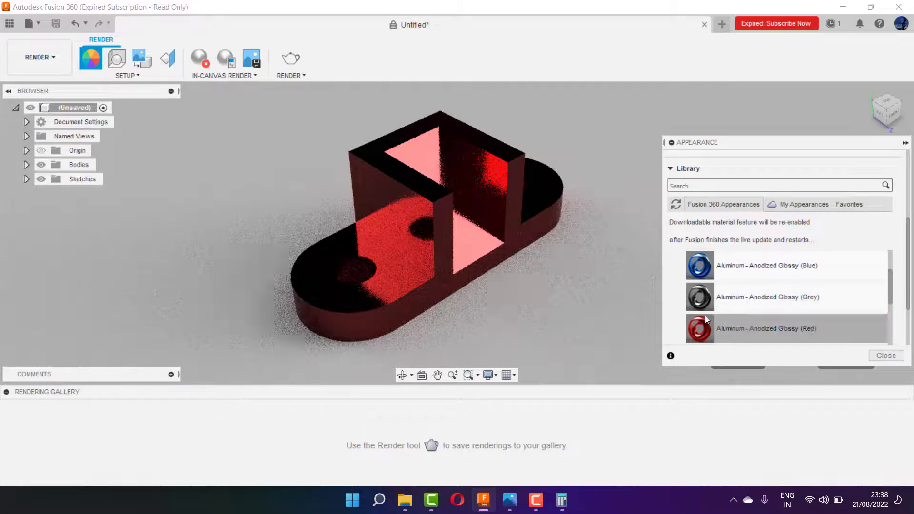
{"action": "scroll", "coordinate": [705, 316], "scroll_direction": "down", "scroll_amount": 2}
{"action": "left_click_drag", "start_coordinate": [711, 277], "coordinate": [453, 205]}
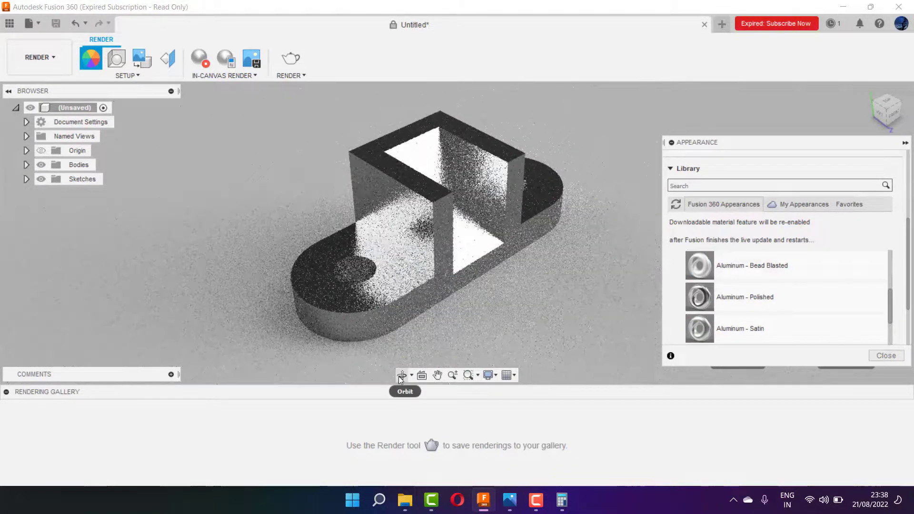
Step: Orbit the rendering bracket to view its other side and a new angle
{"action": "left_click", "coordinate": [466, 277]}
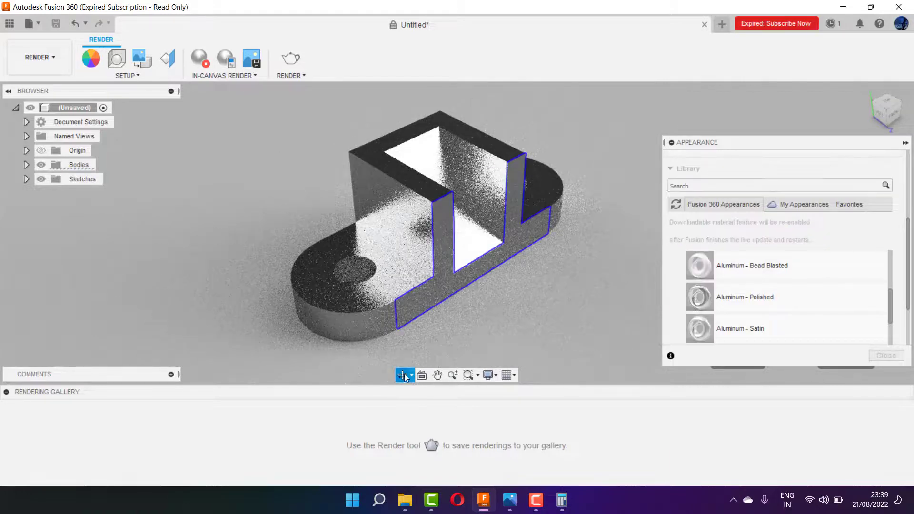
{"action": "mouse_move", "coordinate": [484, 290]}
{"action": "middle_mouse_down", "text": "shift"}
{"action": "mouse_move", "coordinate": [468, 292]}
{"action": "mouse_move", "coordinate": [575, 166]}
{"action": "middle_mouse_up", "text": "shift"}
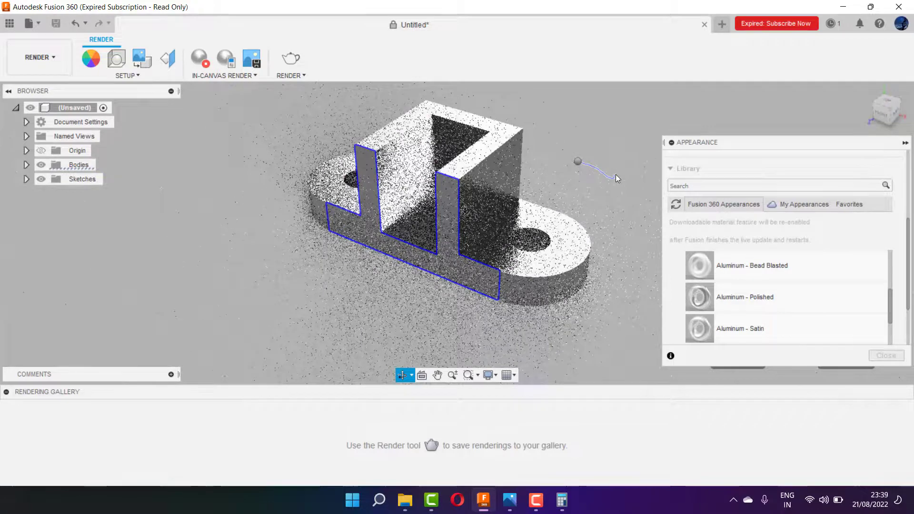
{"action": "right_click", "coordinate": [578, 161]}
{"action": "left_click", "coordinate": [619, 161]}
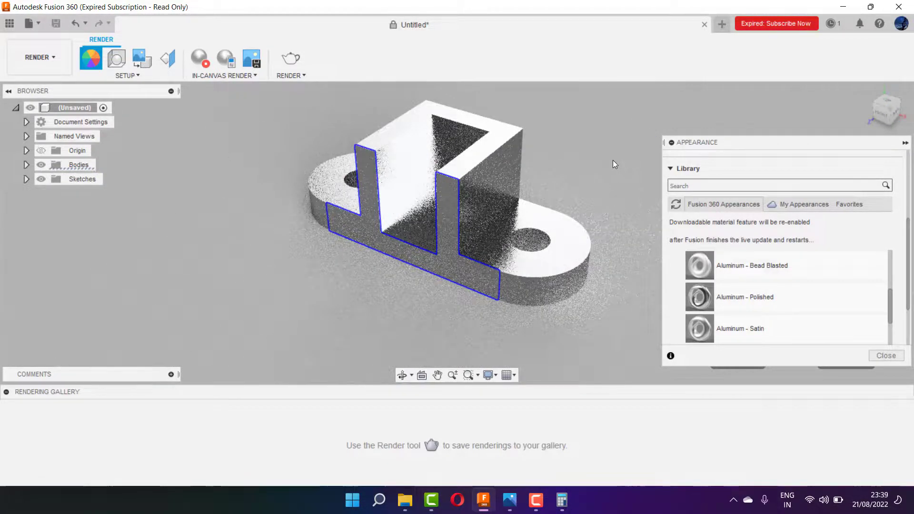
{"action": "key", "text": "Escape"}
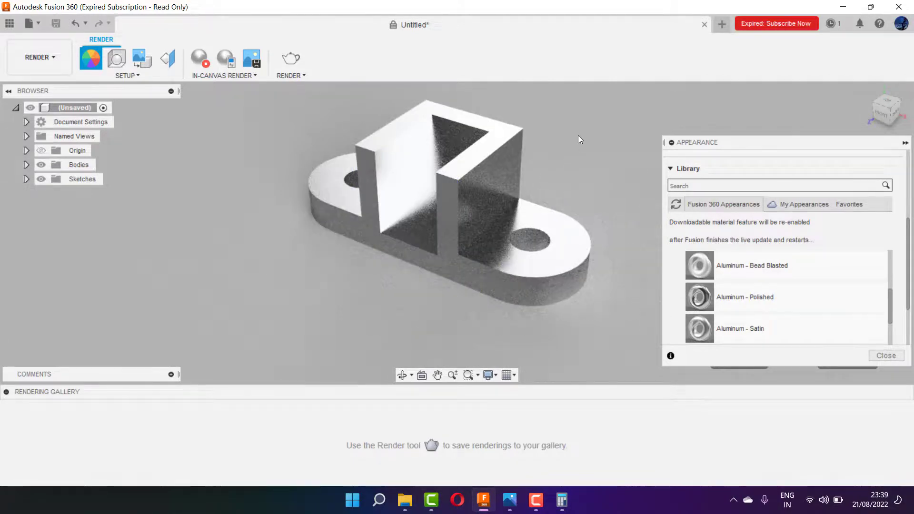
{"action": "mouse_move", "coordinate": [579, 140]}
{"action": "middle_mouse_down", "text": "shift"}
{"action": "mouse_move", "coordinate": [592, 169]}
{"action": "mouse_move", "coordinate": [579, 172]}
{"action": "middle_mouse_up", "text": "shift"}
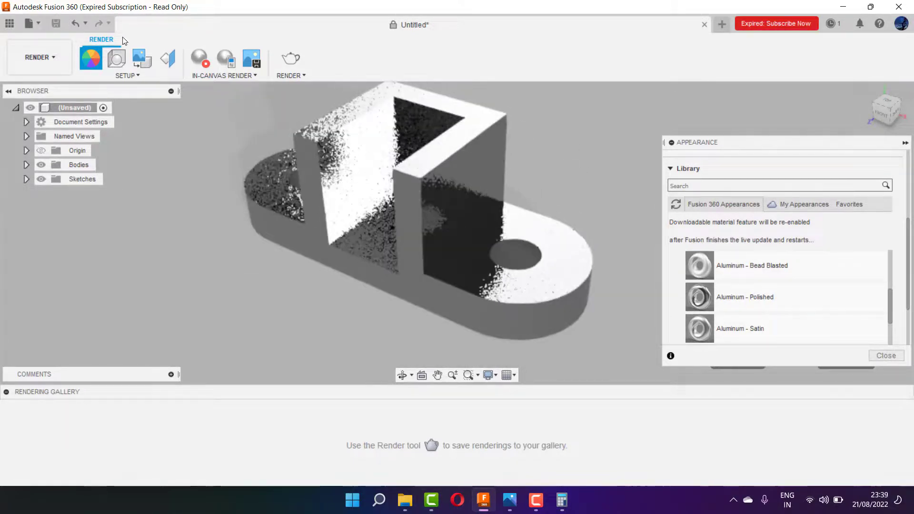
Step: Close the Setup list and Appearance panel, then bring up Scene Settings
{"action": "left_click", "coordinate": [143, 77]}
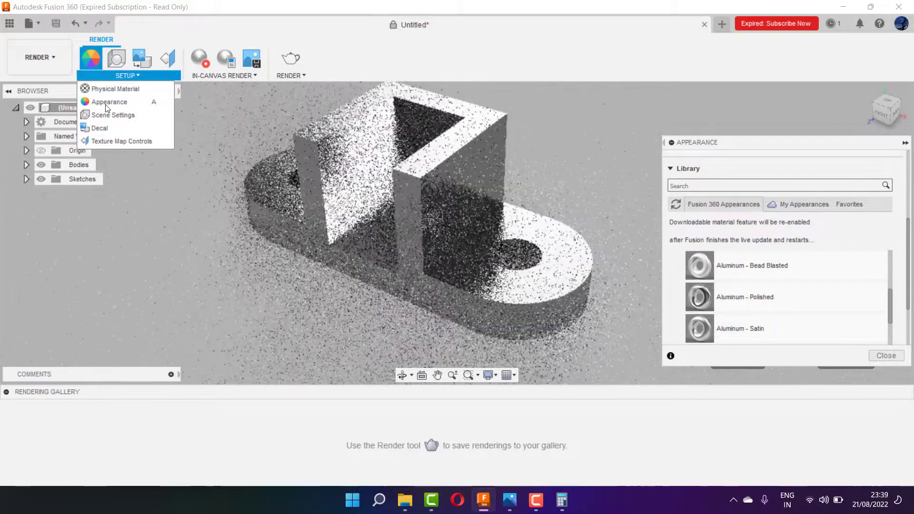
{"action": "key", "text": "Escape"}
{"action": "key", "text": "Escape"}
{"action": "left_click", "coordinate": [114, 59]}
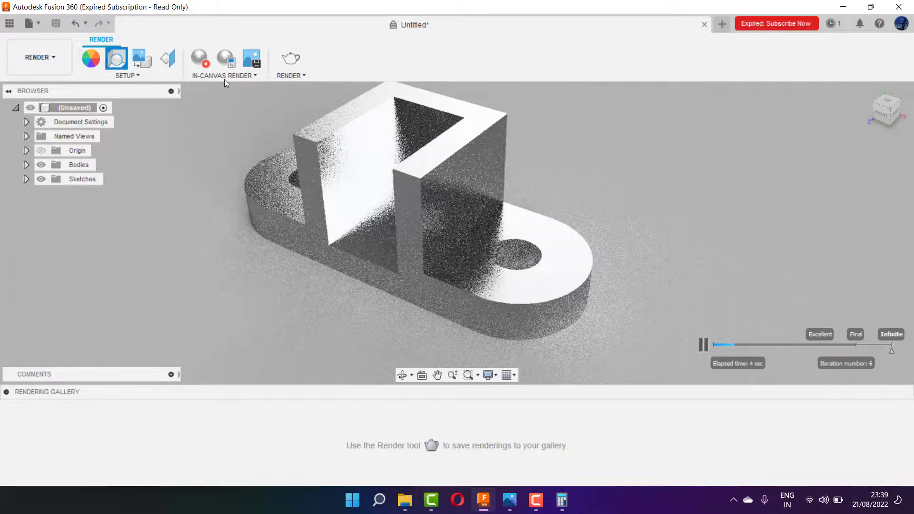
Step: Attempt a full Render twice and dismiss the save-your-design-first warnings
{"action": "left_click", "coordinate": [288, 61]}
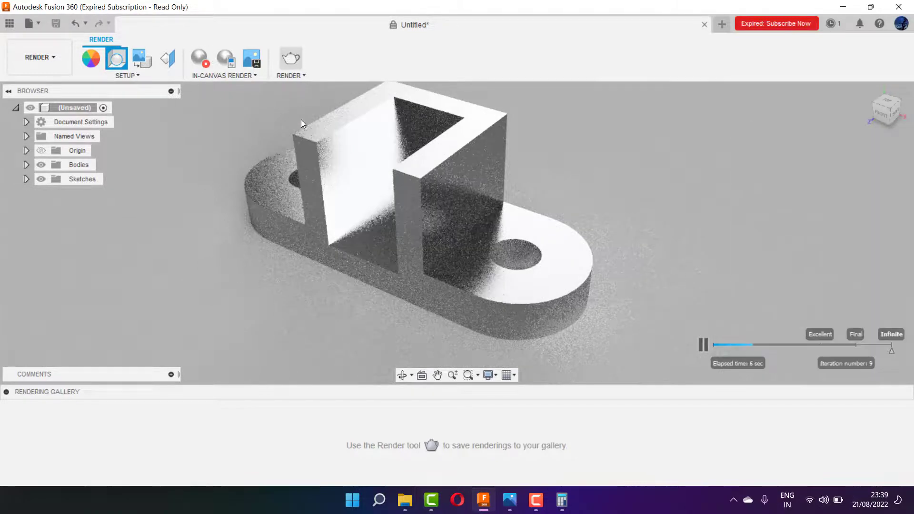
{"action": "left_click", "coordinate": [524, 261]}
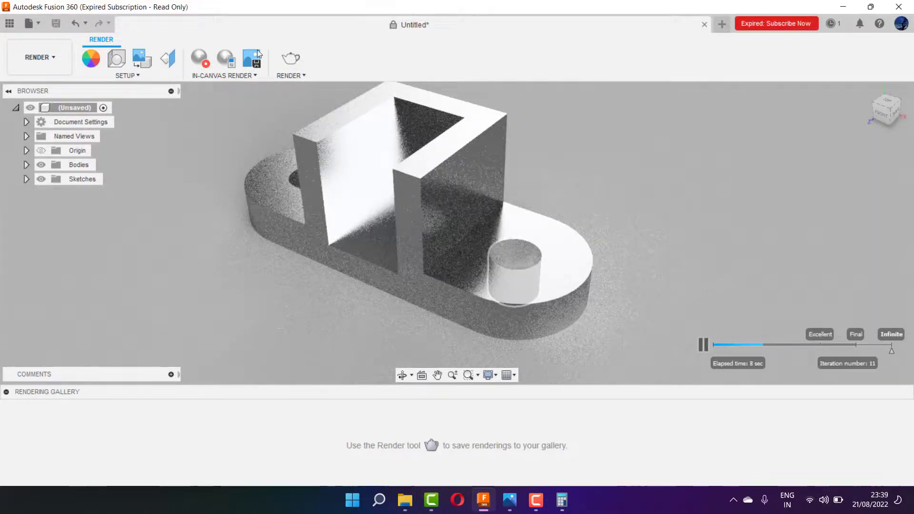
{"action": "left_click", "coordinate": [291, 75]}
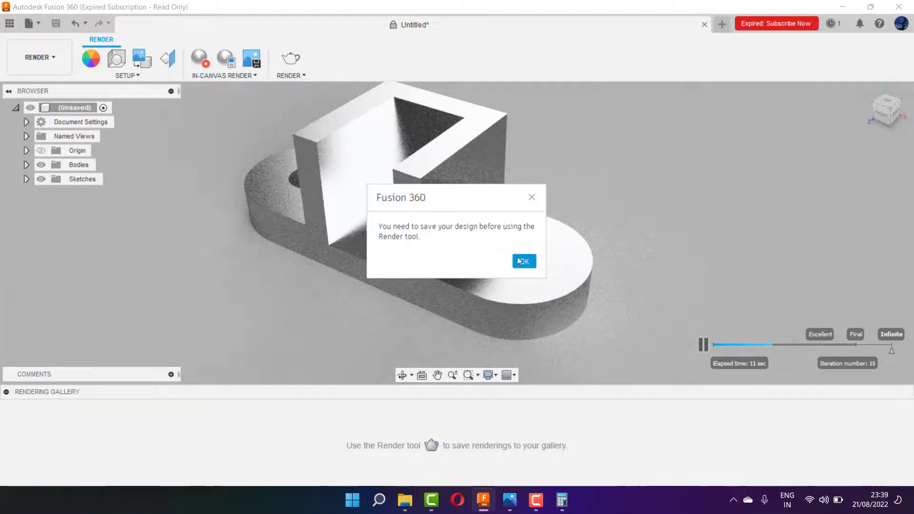
{"action": "left_click", "coordinate": [522, 261]}
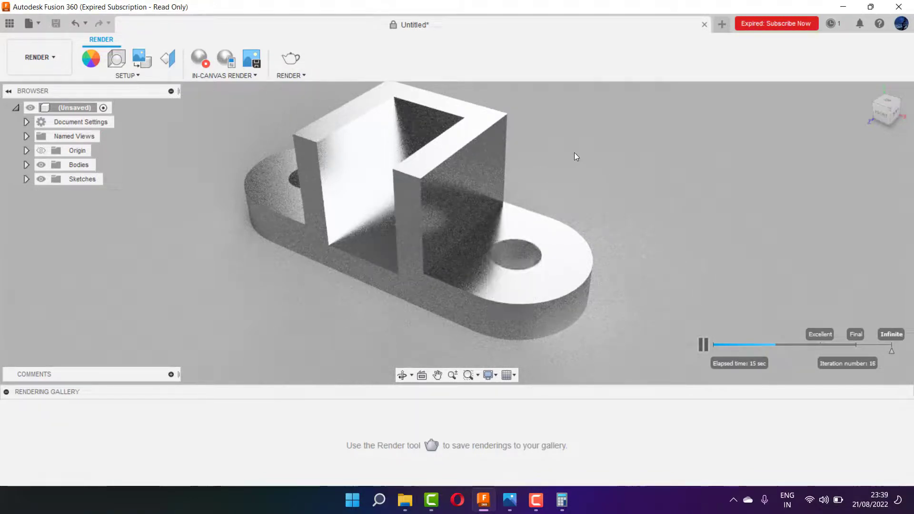
Step: Return to the Design workspace and place drawing.jpg on the right side of the screen
{"action": "left_click", "coordinate": [58, 56]}
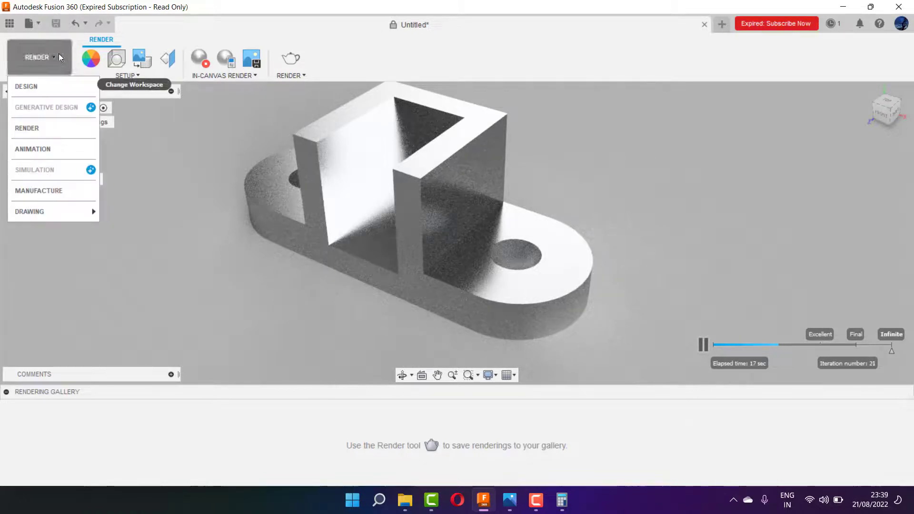
{"action": "left_click", "coordinate": [47, 86]}
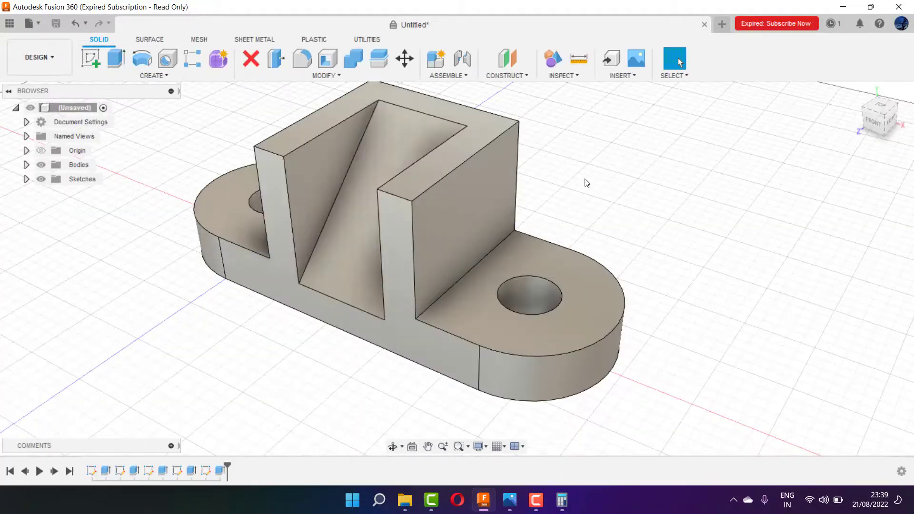
{"action": "left_click", "coordinate": [517, 500]}
{"action": "left_click_drag", "start_coordinate": [142, 11], "coordinate": [701, 39]}
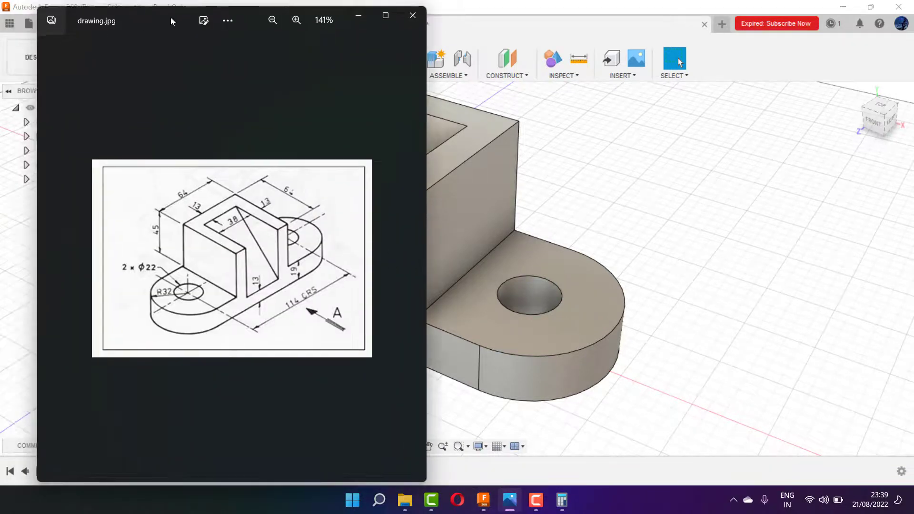
Step: Zoom the drawing.jpg view and nudge its window slightly left beside the bracket
{"action": "scroll", "coordinate": [138, 195], "scroll_direction": "down", "scroll_amount": 2}
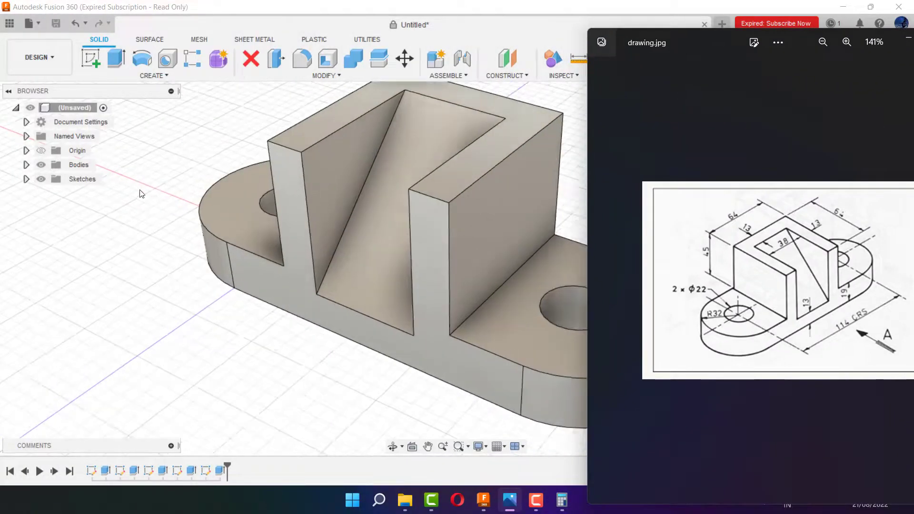
{"action": "scroll", "coordinate": [139, 195], "scroll_direction": "down", "scroll_amount": 2}
{"action": "scroll", "coordinate": [139, 196], "scroll_direction": "down", "scroll_amount": 2}
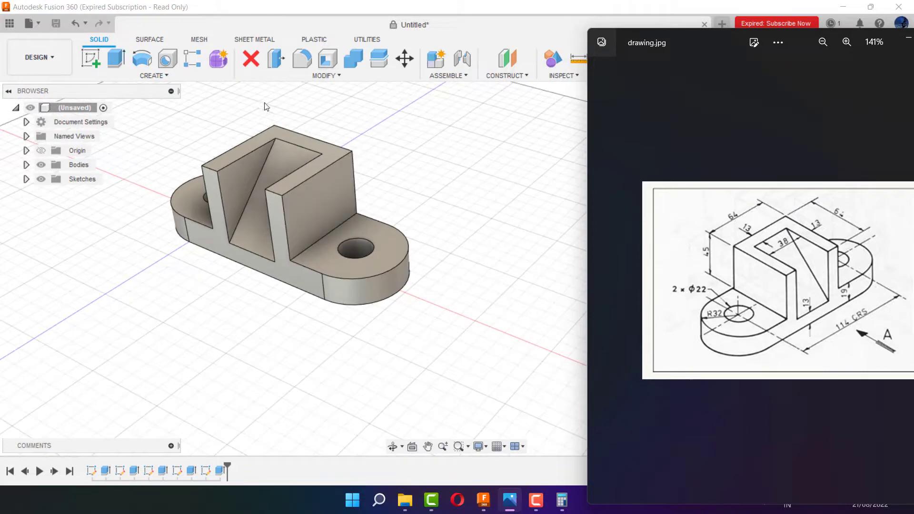
{"action": "scroll", "coordinate": [248, 104], "scroll_direction": "up", "scroll_amount": 1}
{"action": "scroll", "coordinate": [247, 104], "scroll_direction": "up", "scroll_amount": 1}
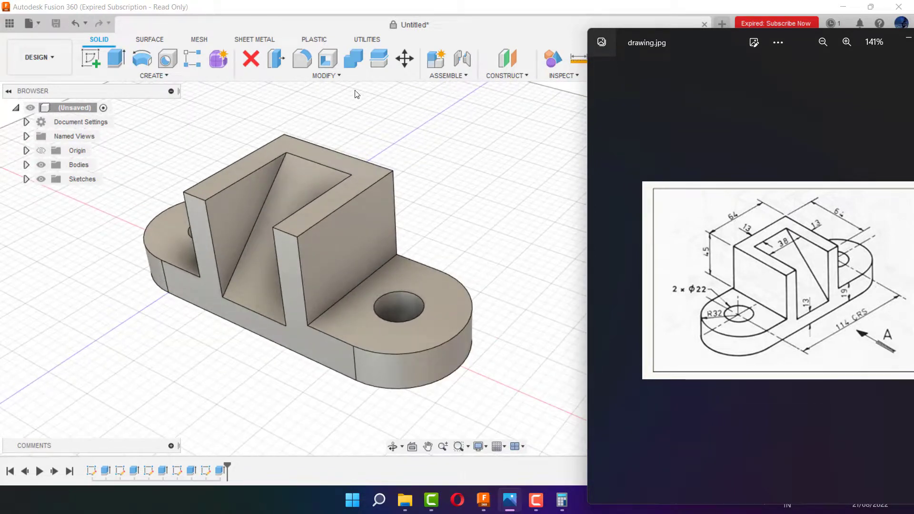
{"action": "left_click_drag", "start_coordinate": [687, 43], "coordinate": [619, 44]}
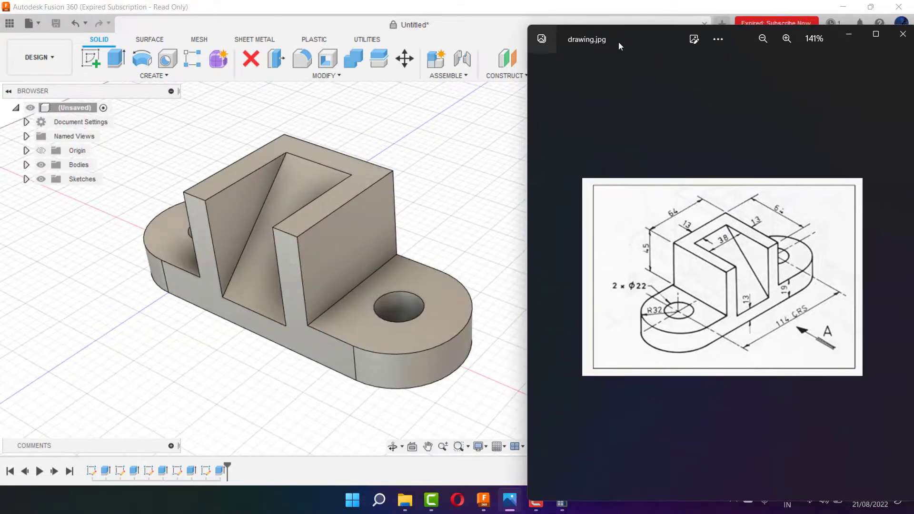